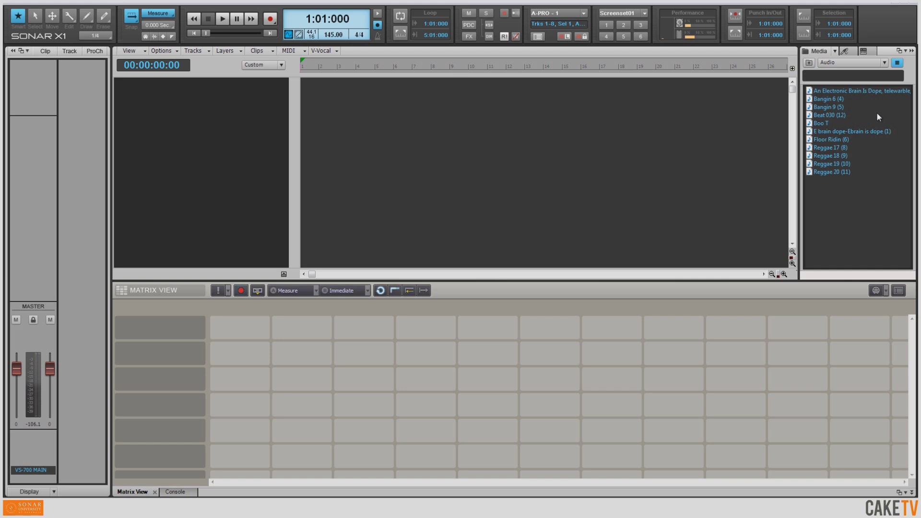
Preview the E brain dope-Ebrain is dope (1) audio file and stop its playback
click(872, 132)
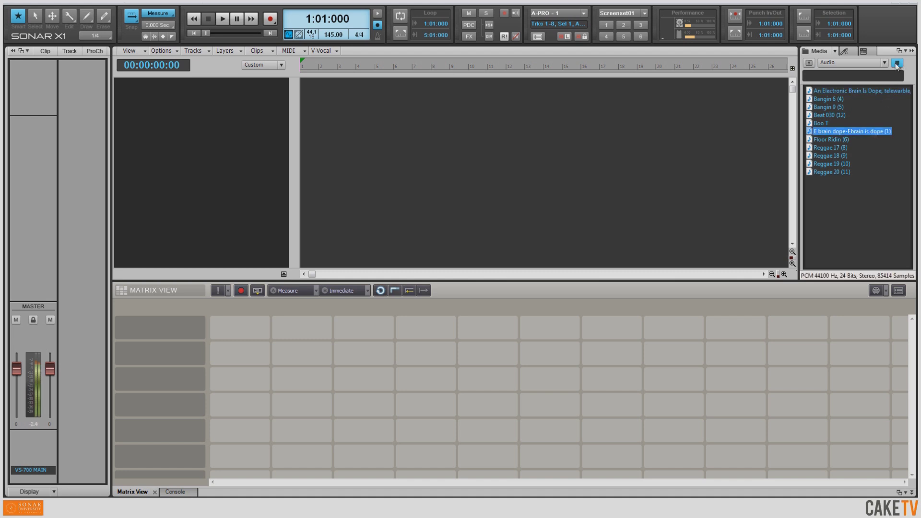
click(896, 64)
Accept the Matrix options with all audio imported as GrooveClips, and set the Matrix trigger resolution to Beat
click(898, 290)
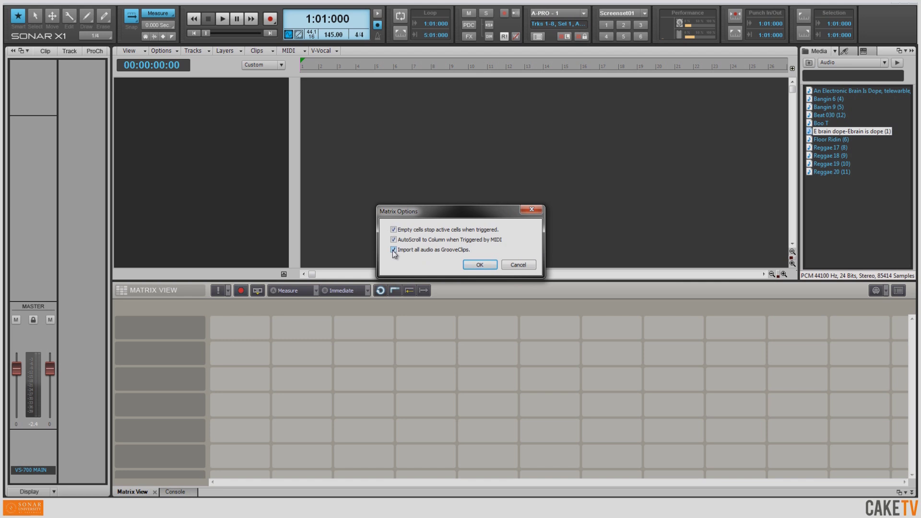
click(479, 265)
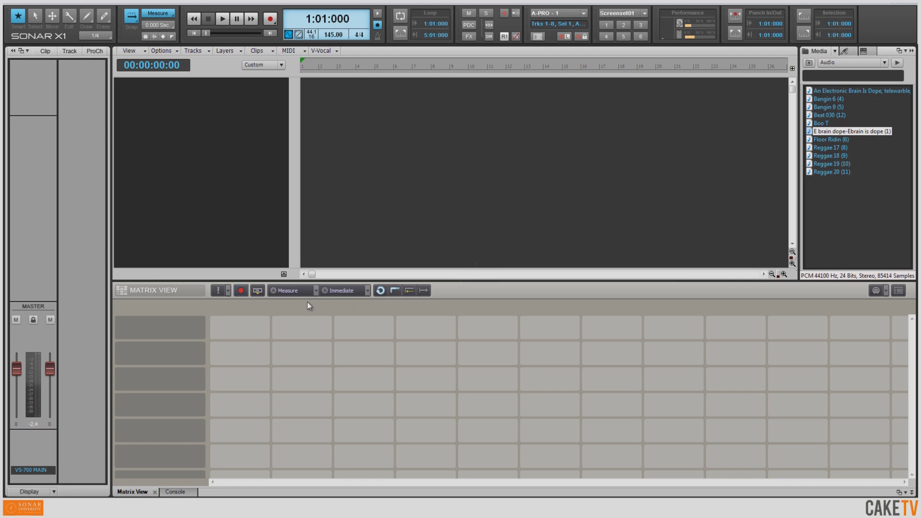
click(314, 292)
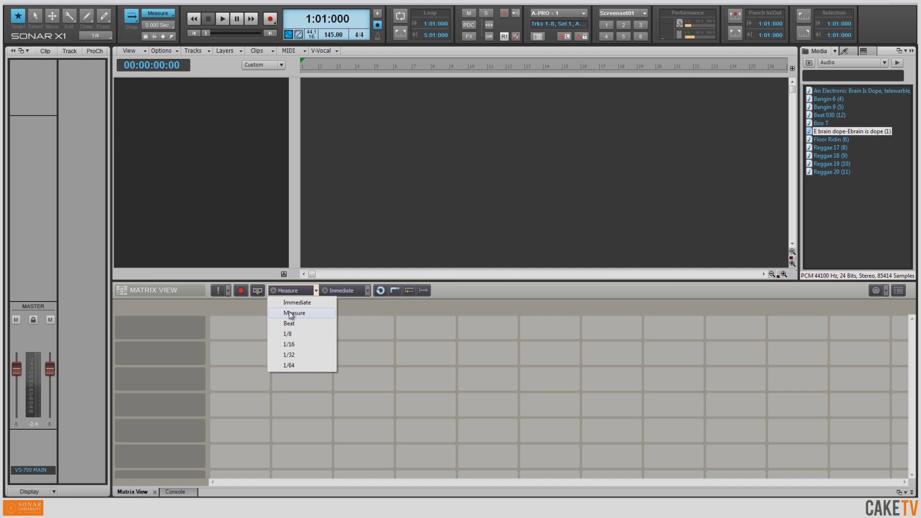
click(290, 323)
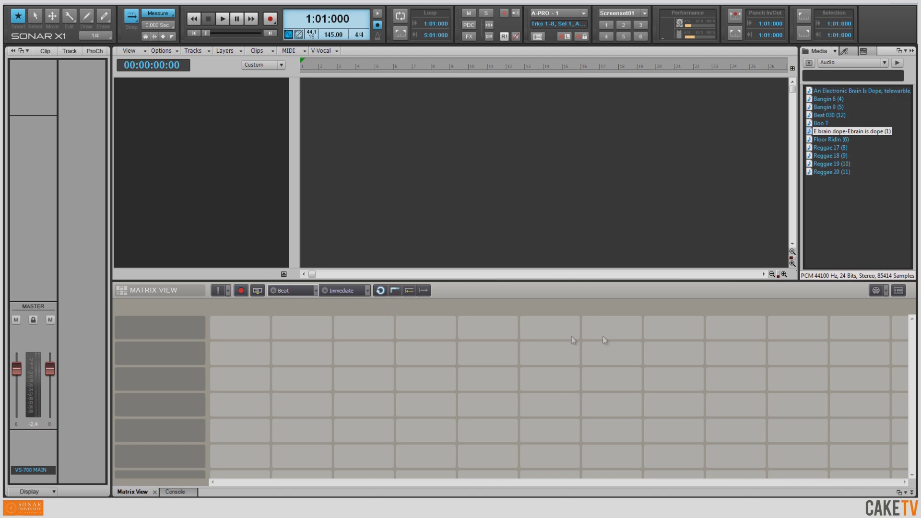
Load E brain dope-Ebrain is dope (1) into the first Matrix cell of row 1 as a one-shot trigger and play it
drag(847, 132, 239, 331)
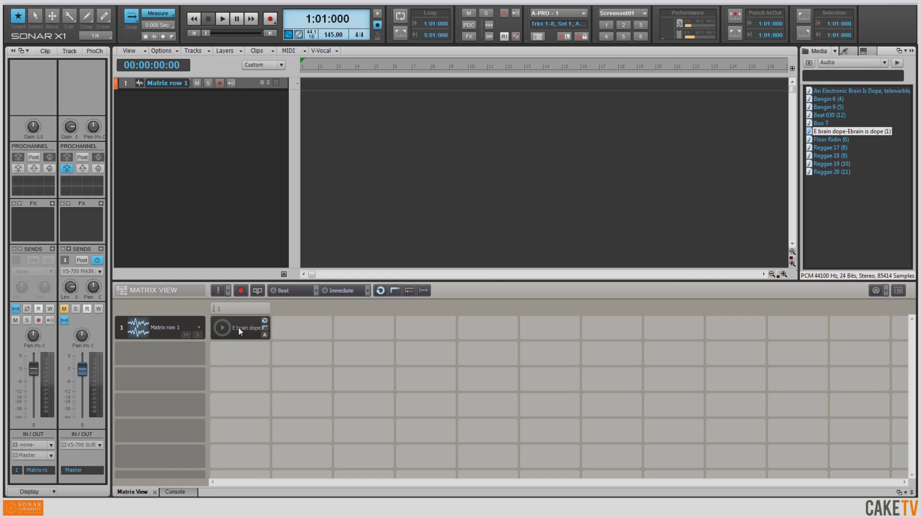
right_click(238, 327)
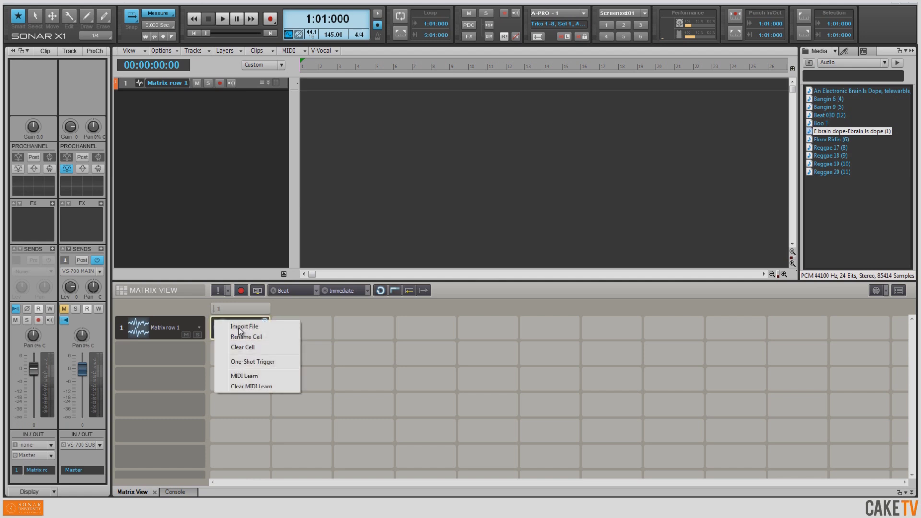
click(249, 362)
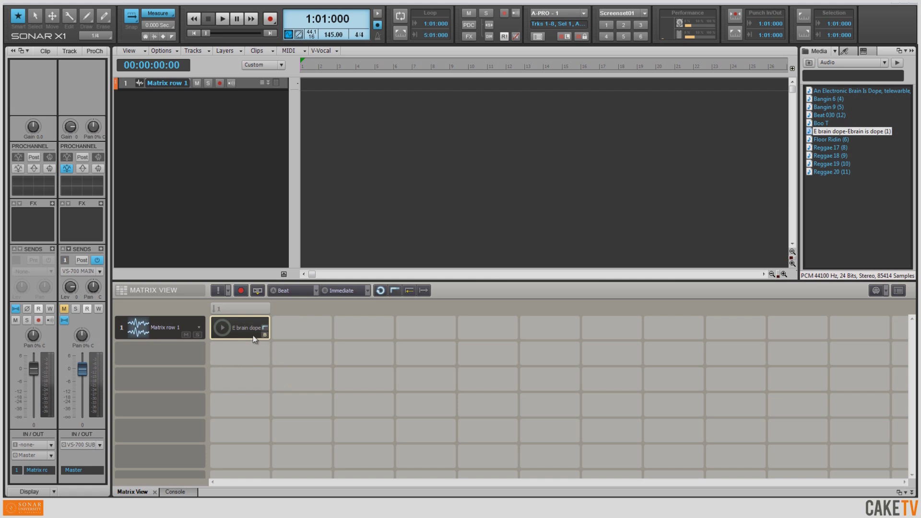
click(252, 335)
Add the Dly Piano.cwx track template from the AnElcBID folder as a new track and browse its Synth sound type
click(809, 63)
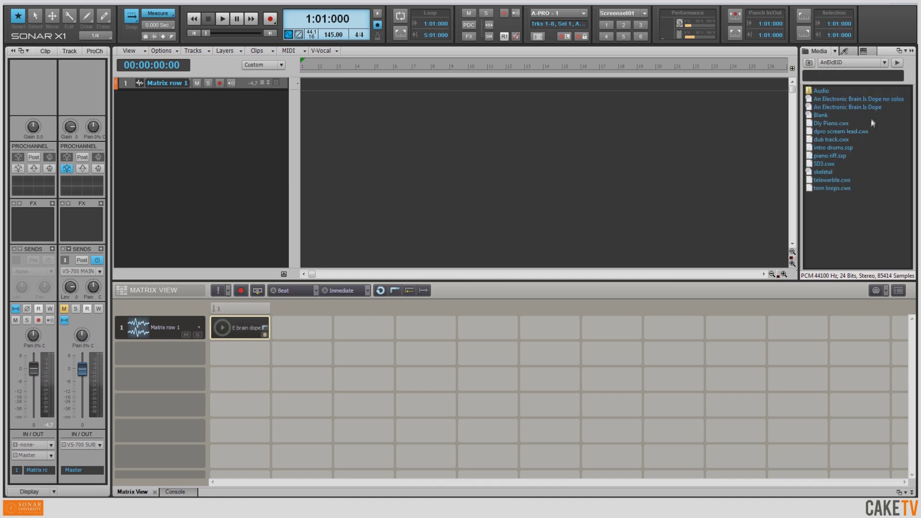
drag(832, 124, 216, 120)
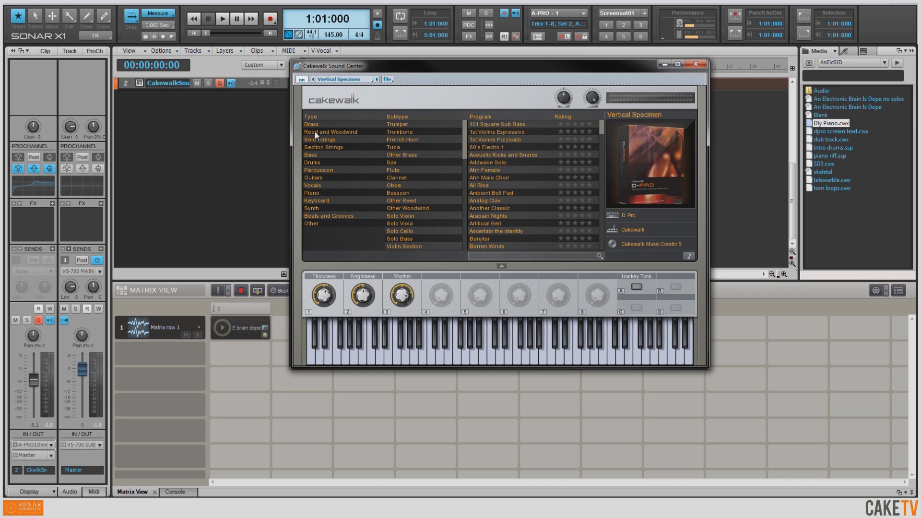
click(314, 208)
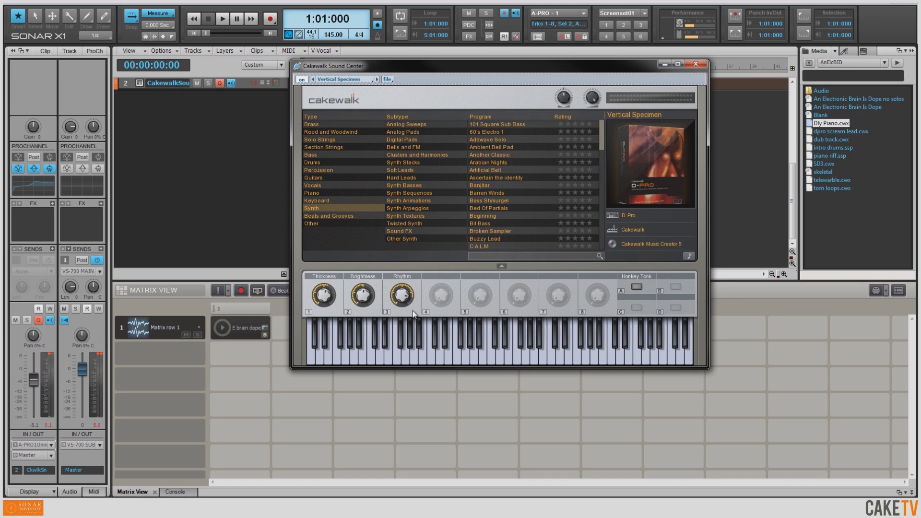
Examine the synth track's MIDI input quantize resolutions and its option for saving as a track template
click(93, 492)
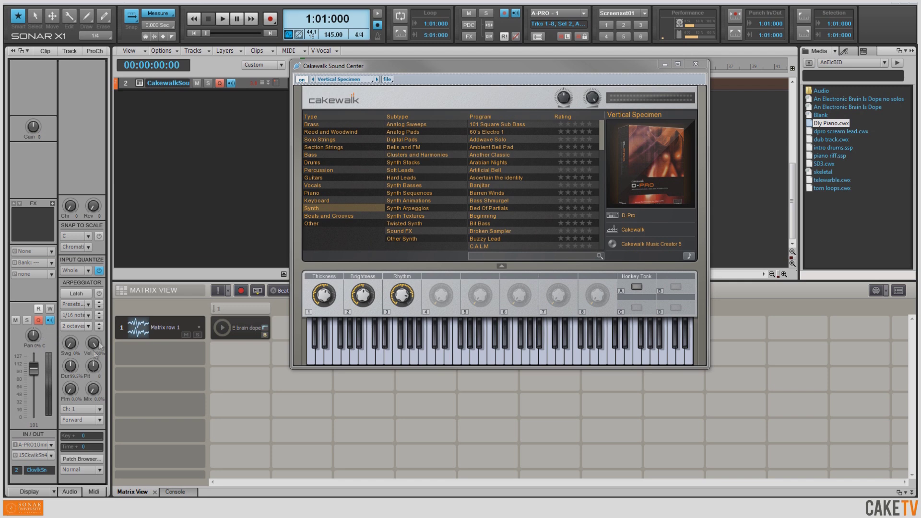
click(88, 270)
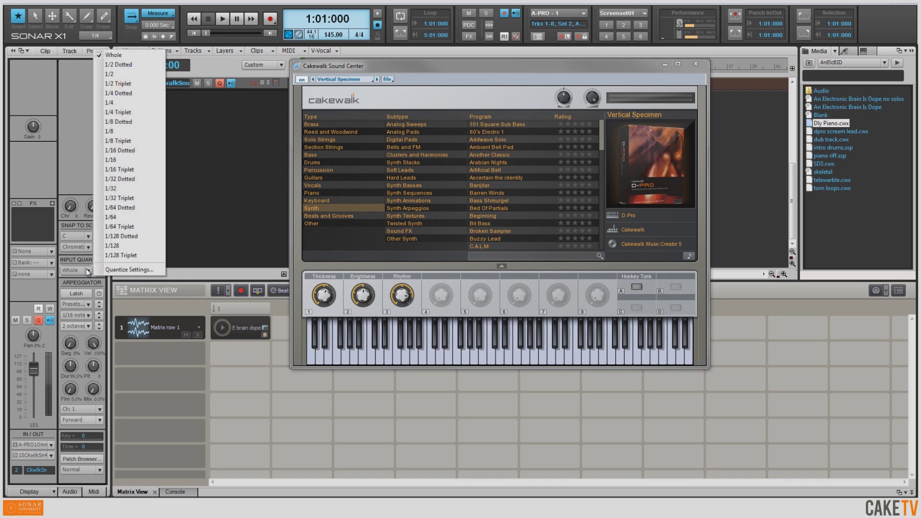
click(82, 264)
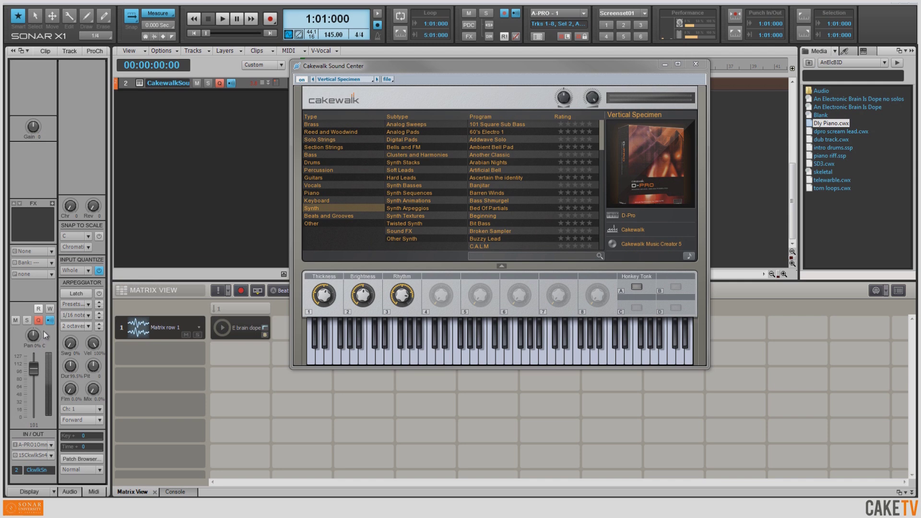
click(206, 129)
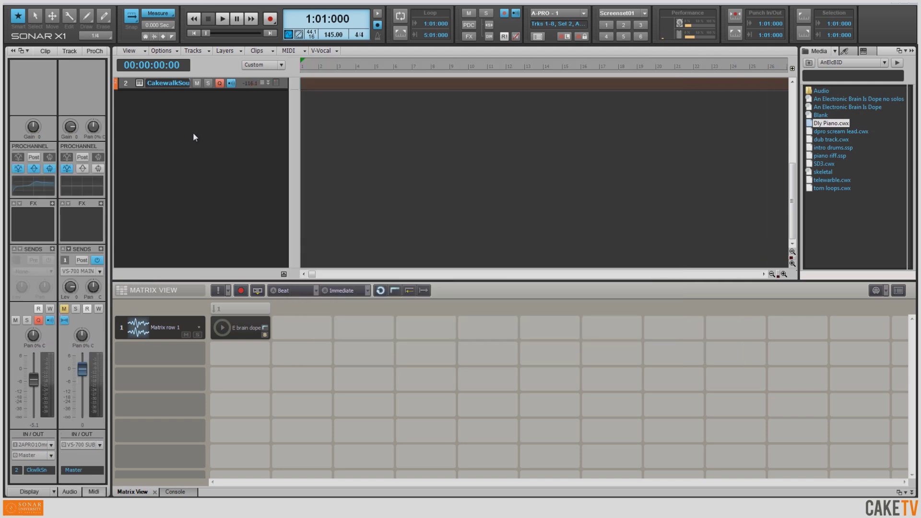
right_click(127, 86)
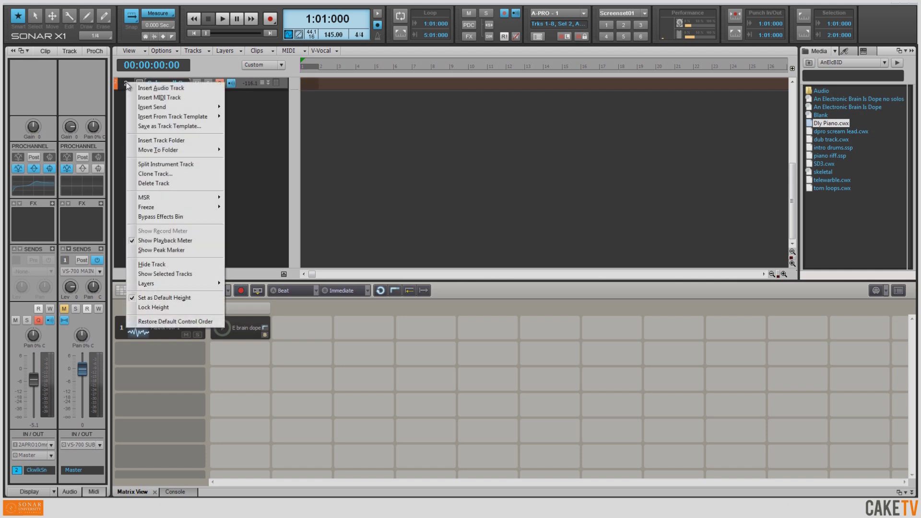
click(147, 127)
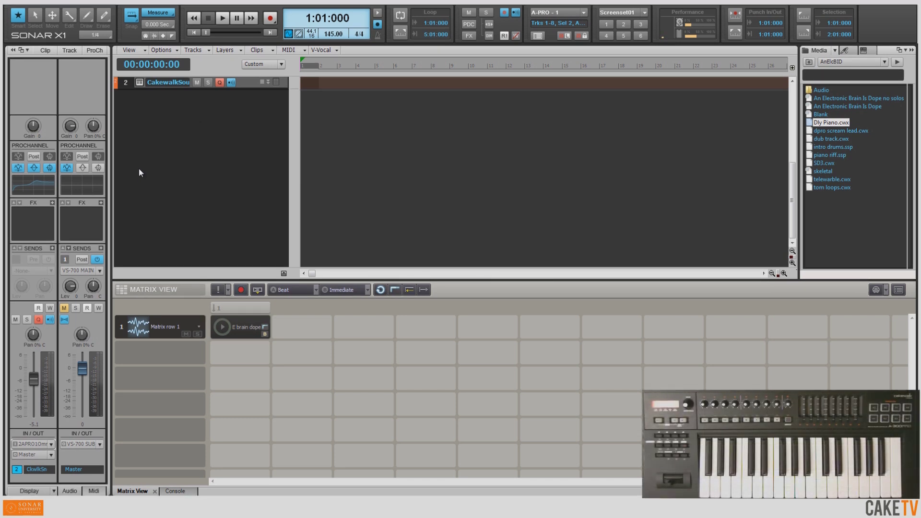
Record a MIDI part about eight measures long on the Cakewalk Sound Center track and enable Groove-Clip looping on it
key(space)
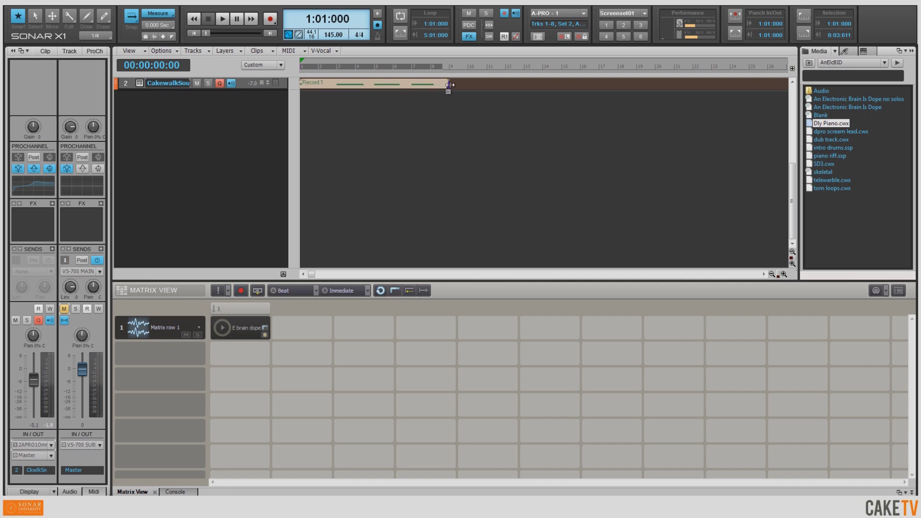
right_click(390, 85)
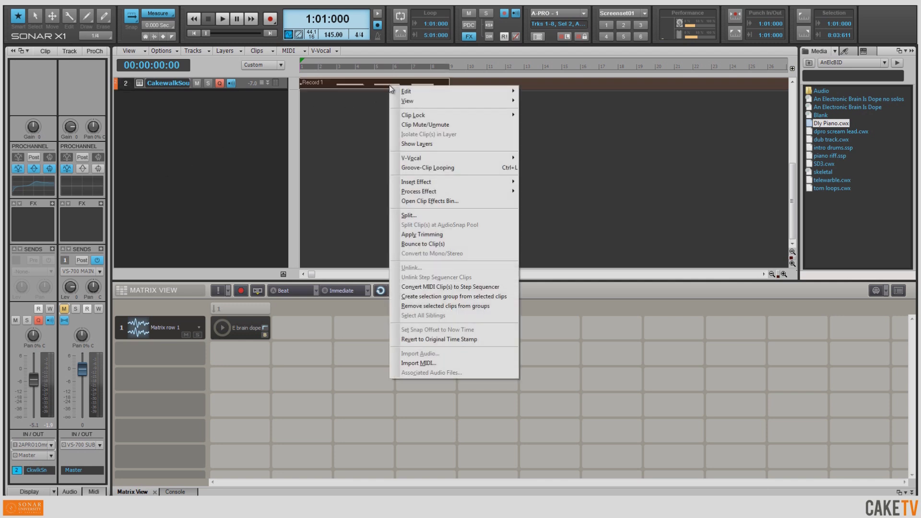
click(425, 168)
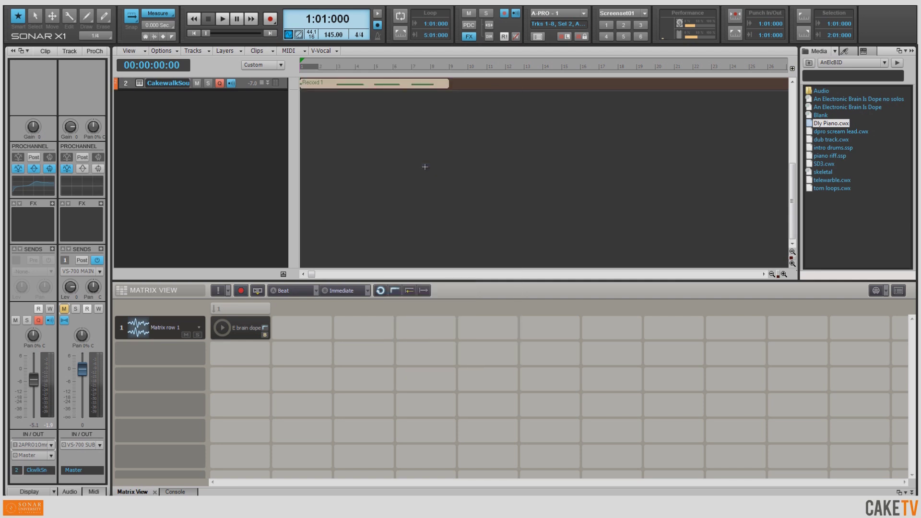
Place the Record 1 clip in the Matrix cell at row 2, column 2
click(386, 88)
drag(386, 88, 308, 311)
drag(308, 358, 308, 359)
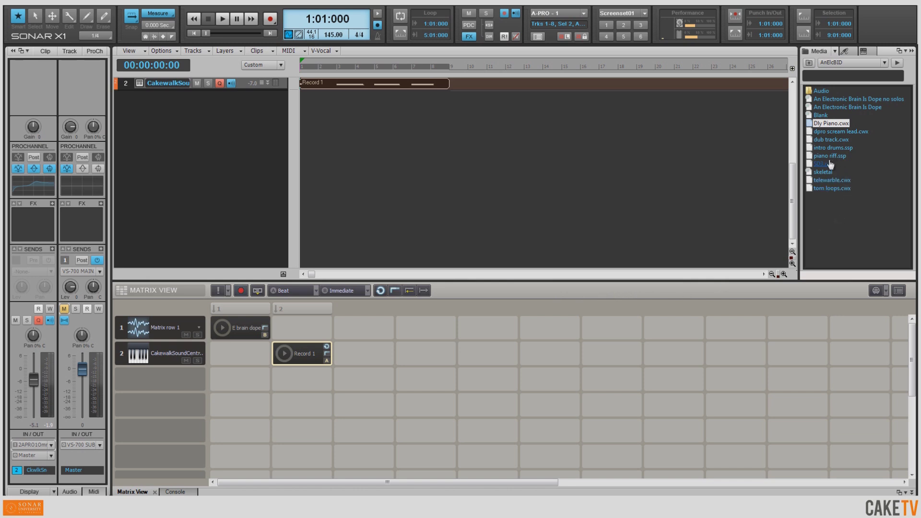
Add the SD3.cwx track template as a Session Drummer track, open its Step Sequencer and close the drum plug-in window
drag(830, 165, 144, 140)
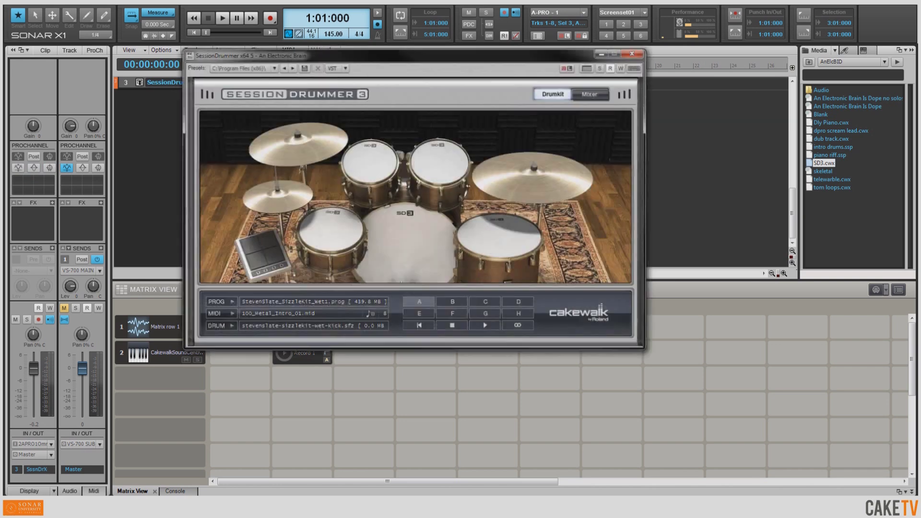
click(588, 68)
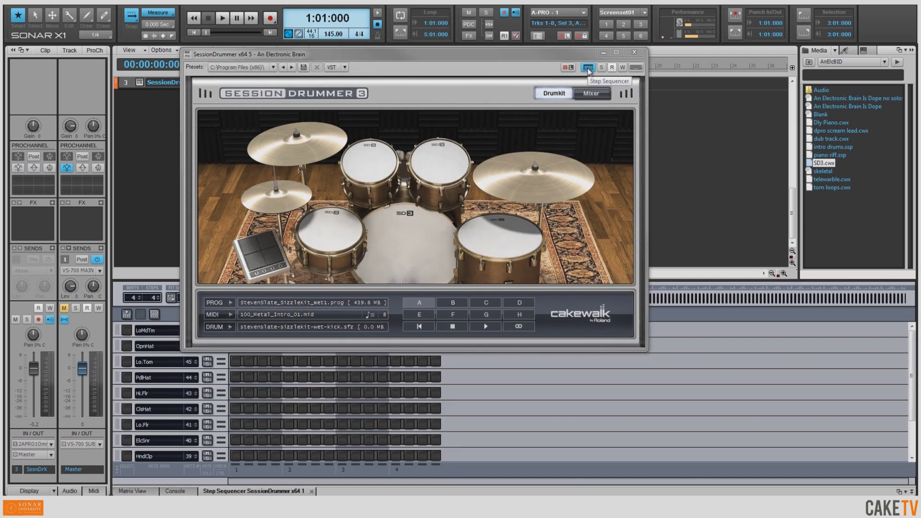
click(626, 53)
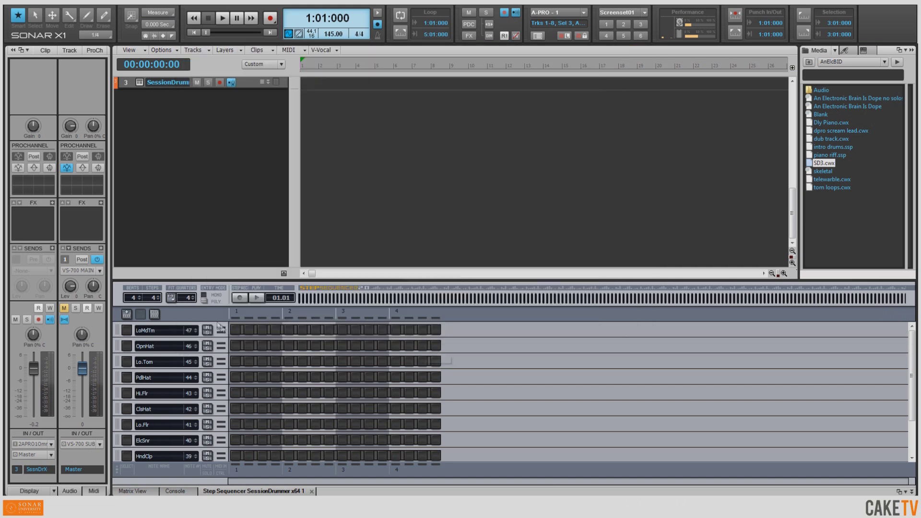
Set the step pattern to 8 beats and fill every 4 steps on the BassDr row
scroll(139, 299, up, 4)
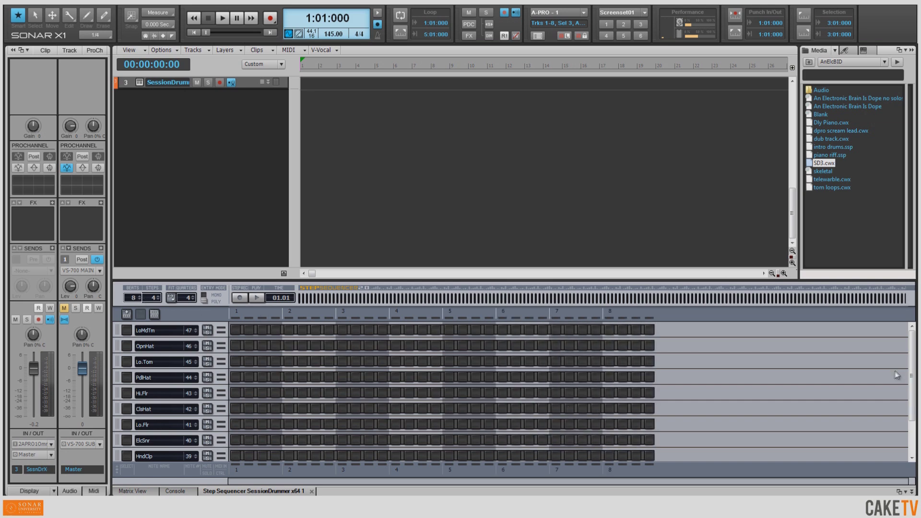
drag(913, 375, 912, 406)
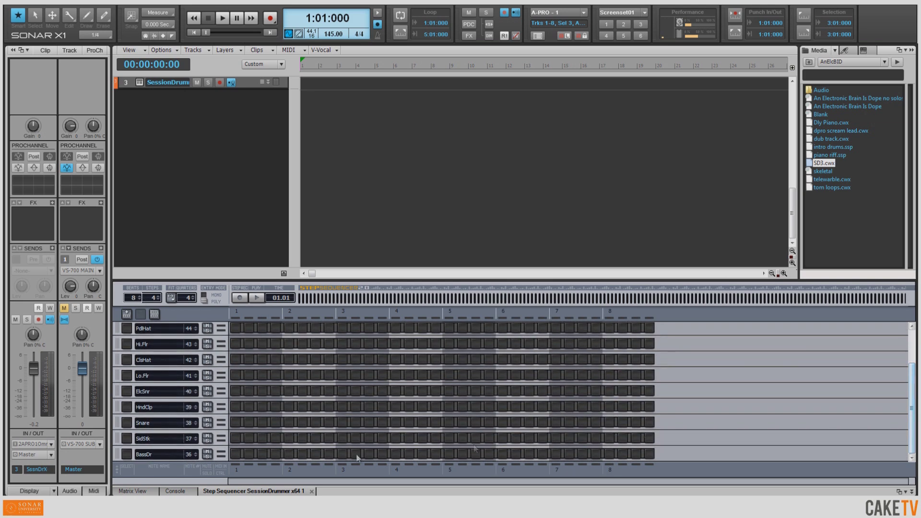
right_click(148, 457)
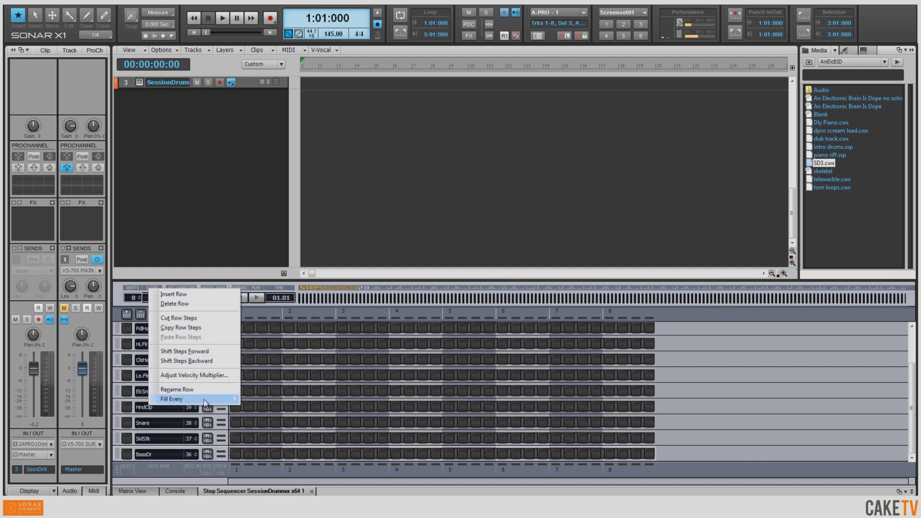
mouse_move(234, 400)
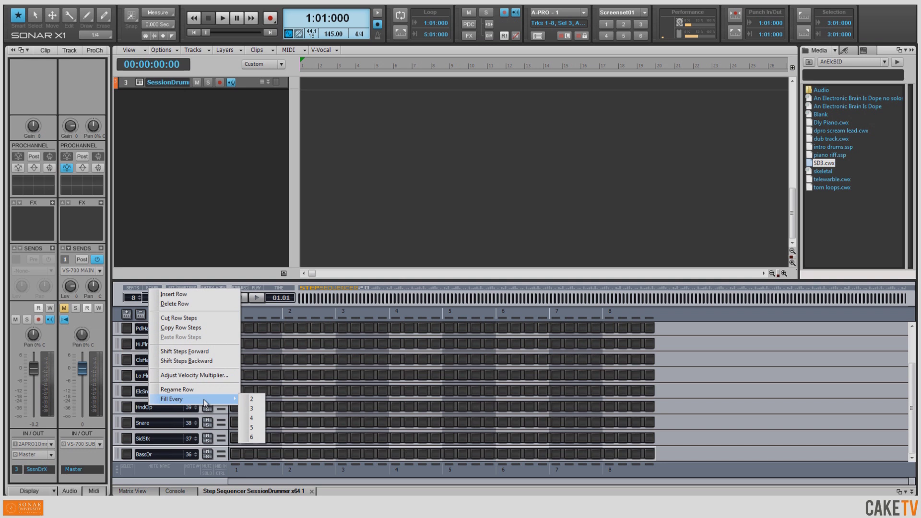
click(255, 418)
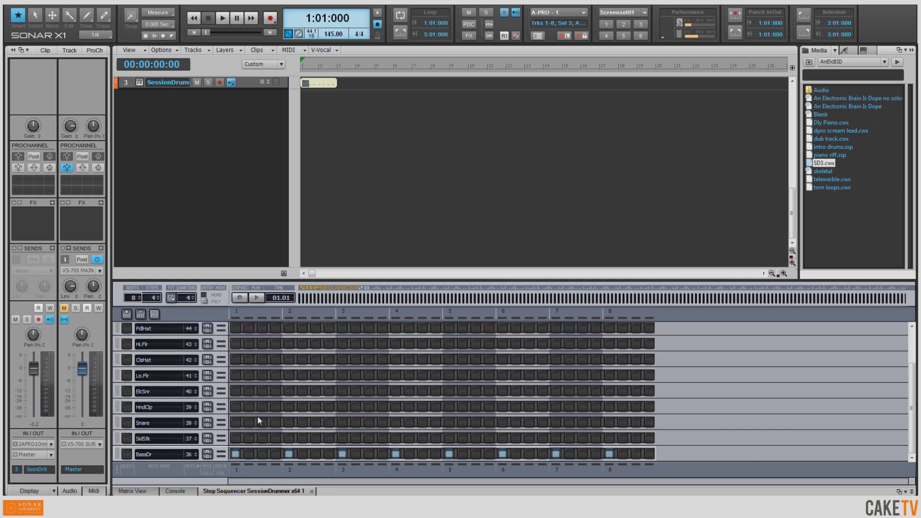
Fill every 6 steps on the Snare row and every 3 steps on the HndClp row
right_click(167, 427)
mouse_move(218, 486)
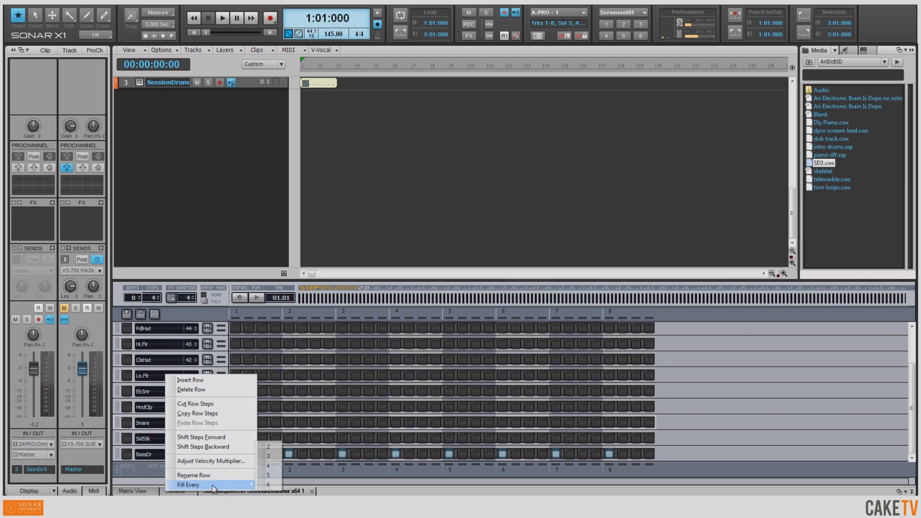
click(267, 485)
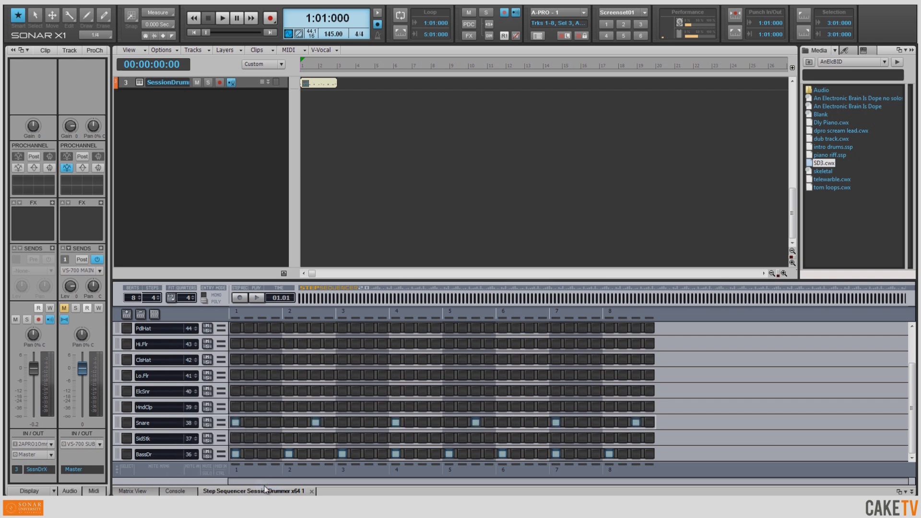
right_click(157, 408)
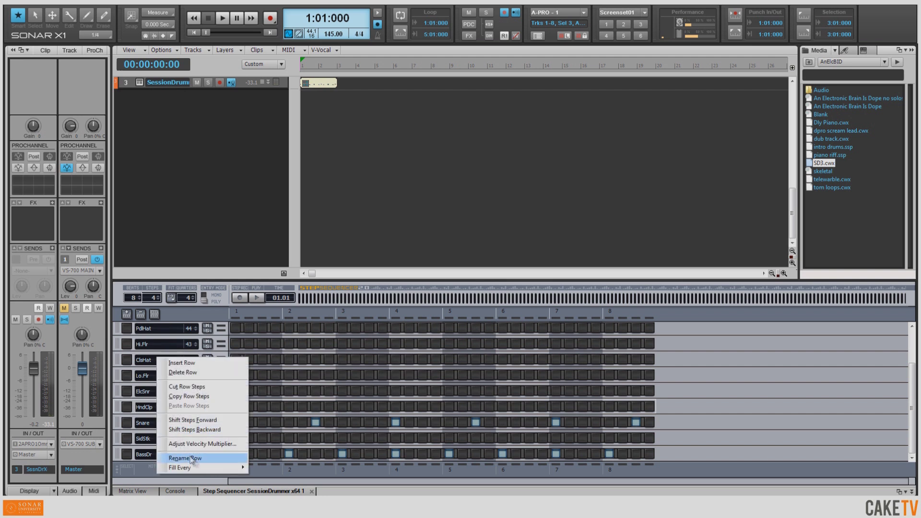
mouse_move(202, 469)
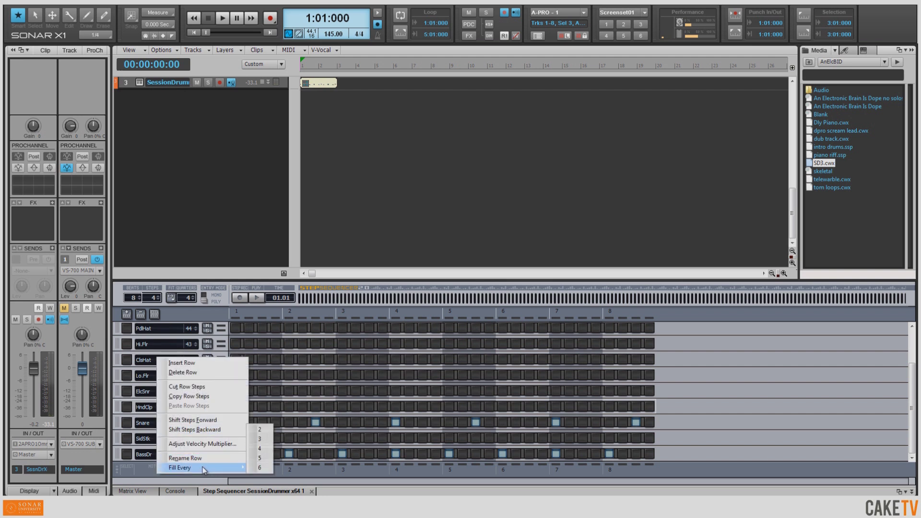
click(261, 441)
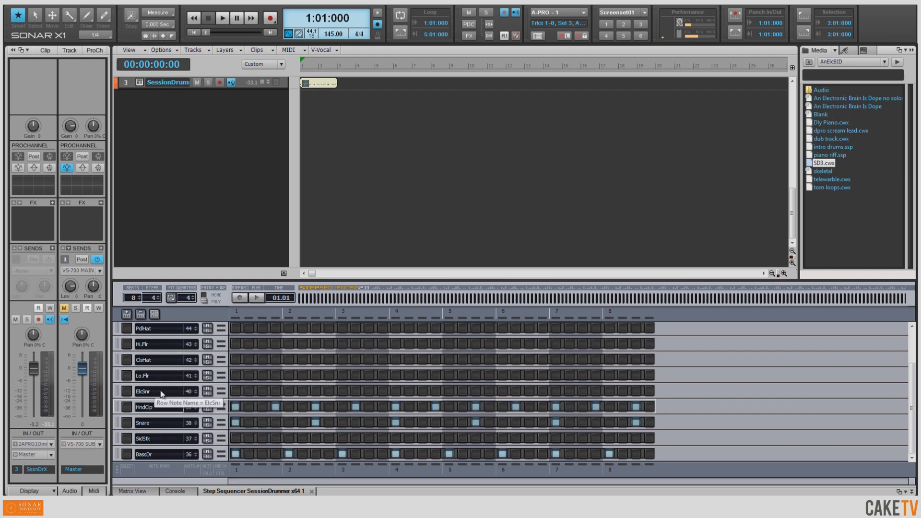
Set the ElcSnr row's note to 51, fill every 4 steps on it and audition the drum pattern
double_click(189, 391)
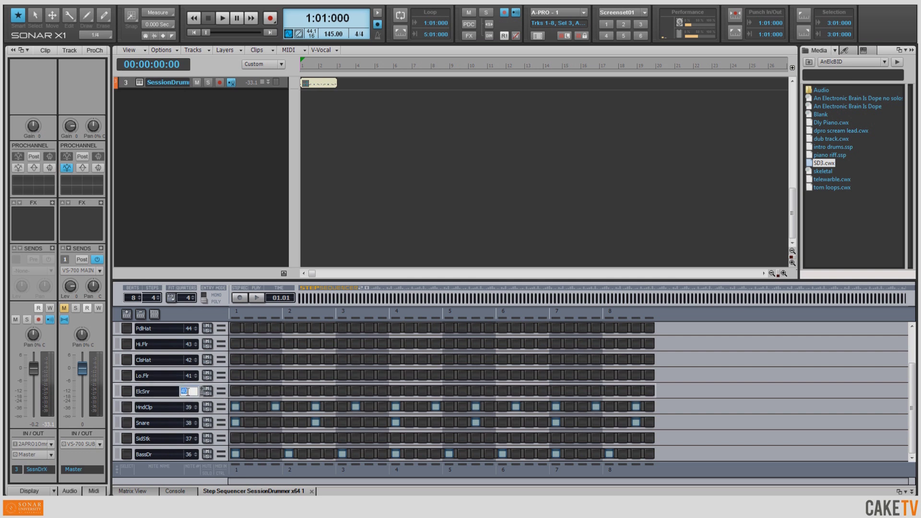
text(51)
key(Return)
right_click(167, 394)
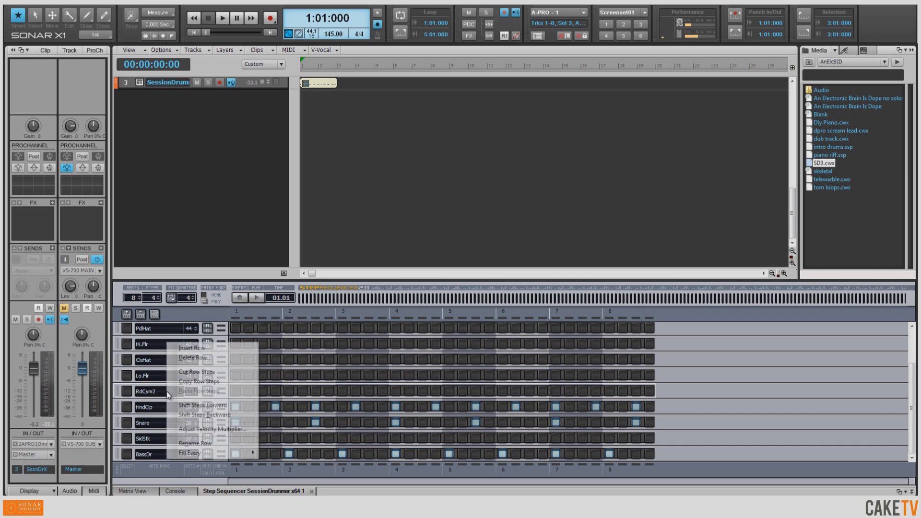
mouse_move(208, 454)
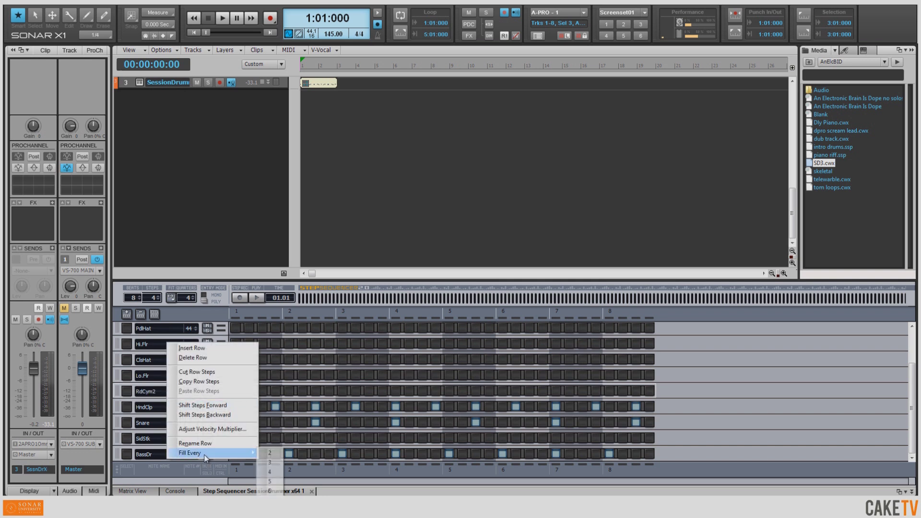
click(277, 471)
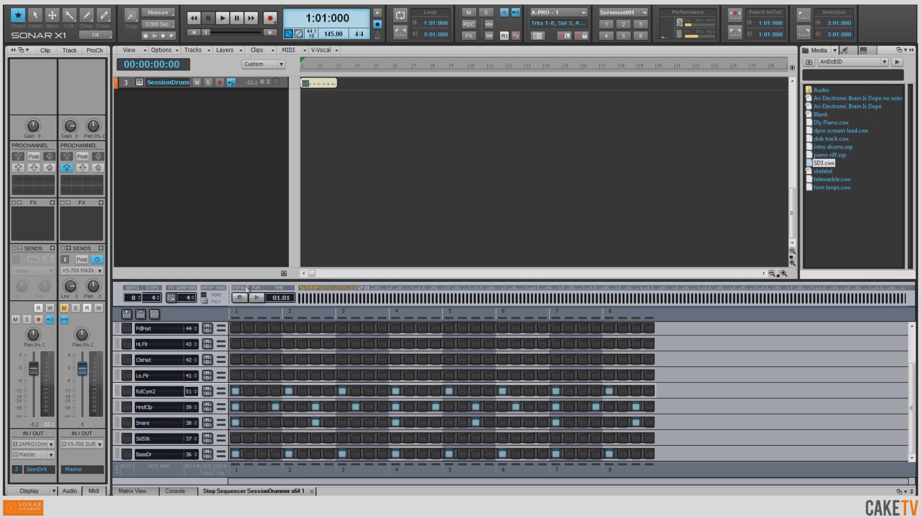
click(257, 298)
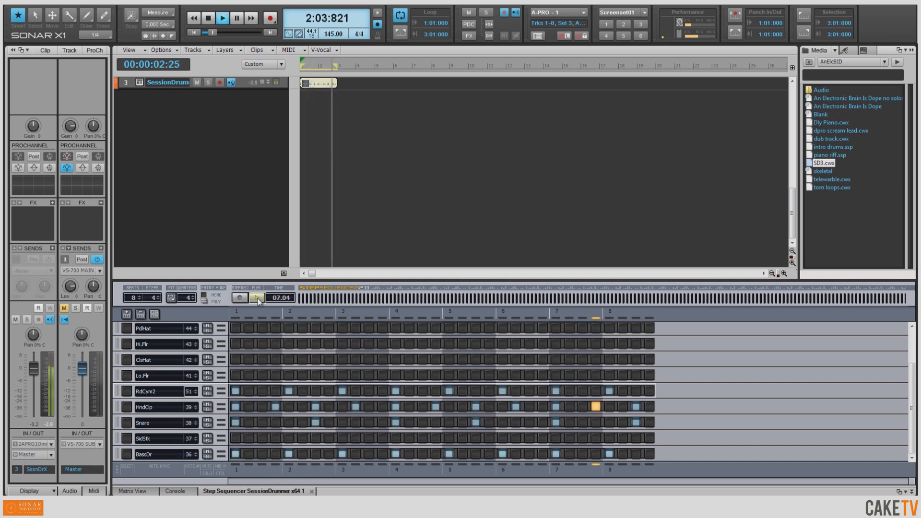
click(257, 297)
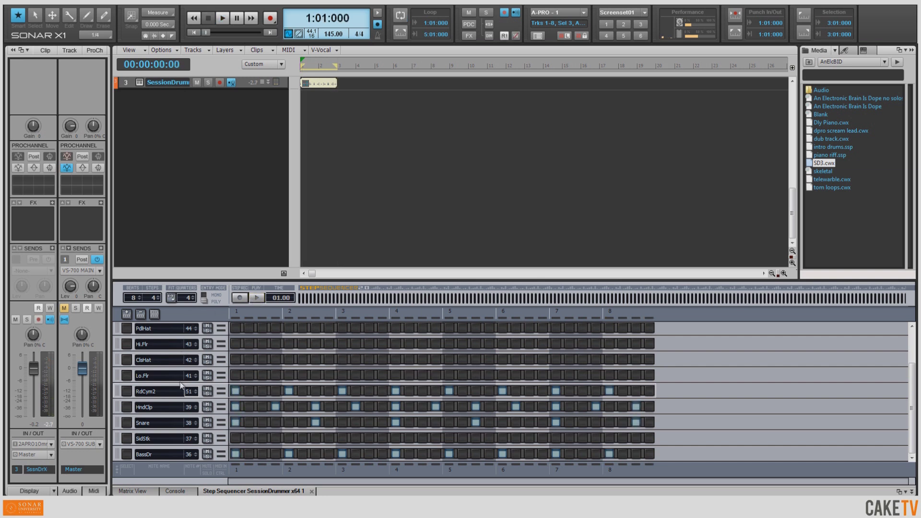
Place the Session Drummer clip in Matrix row 3, column 3, copy Record 1 into row 2 of that column and audition column 3
click(132, 491)
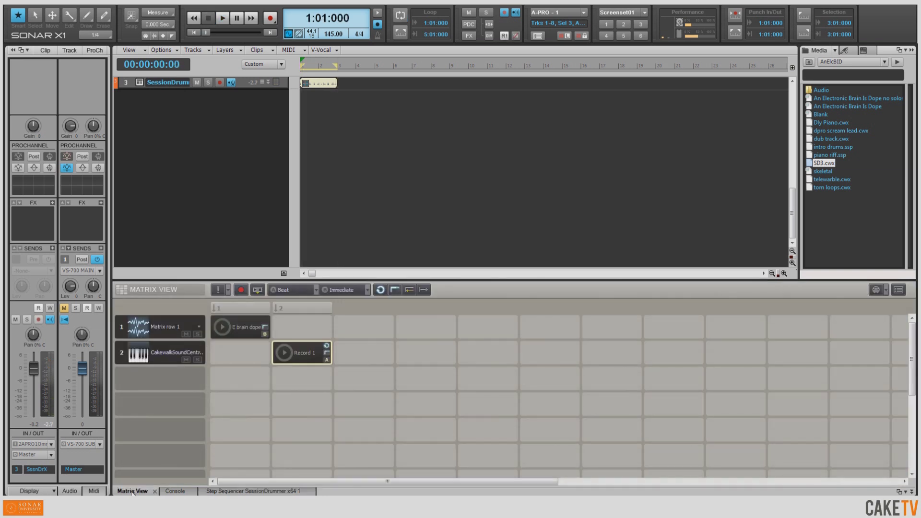
drag(319, 83, 351, 386)
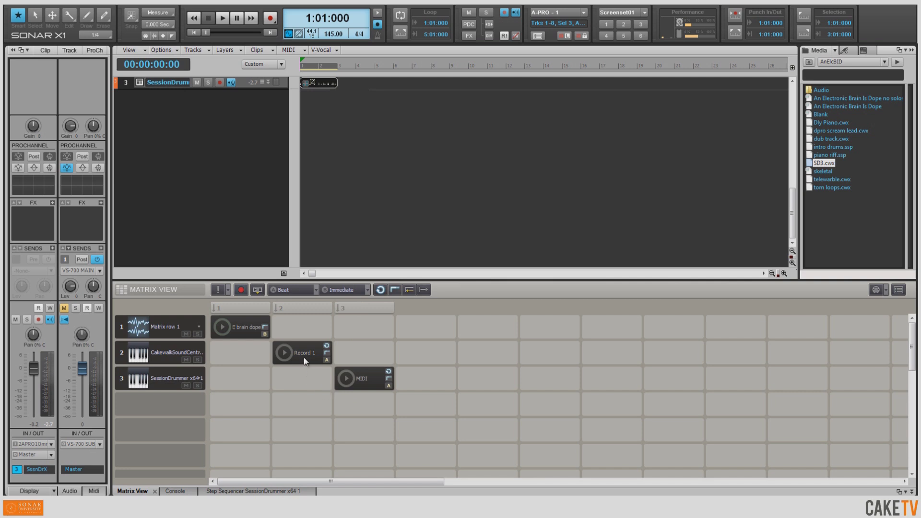
drag(304, 358, 353, 358)
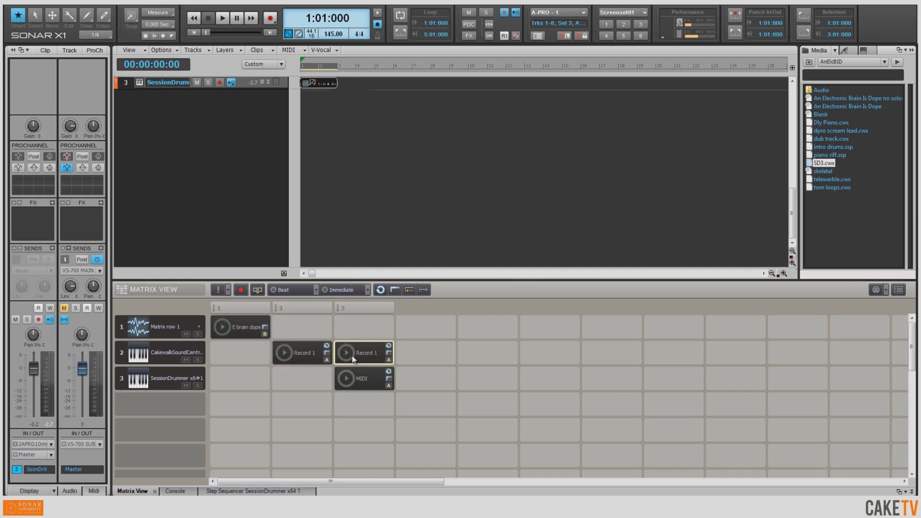
click(373, 309)
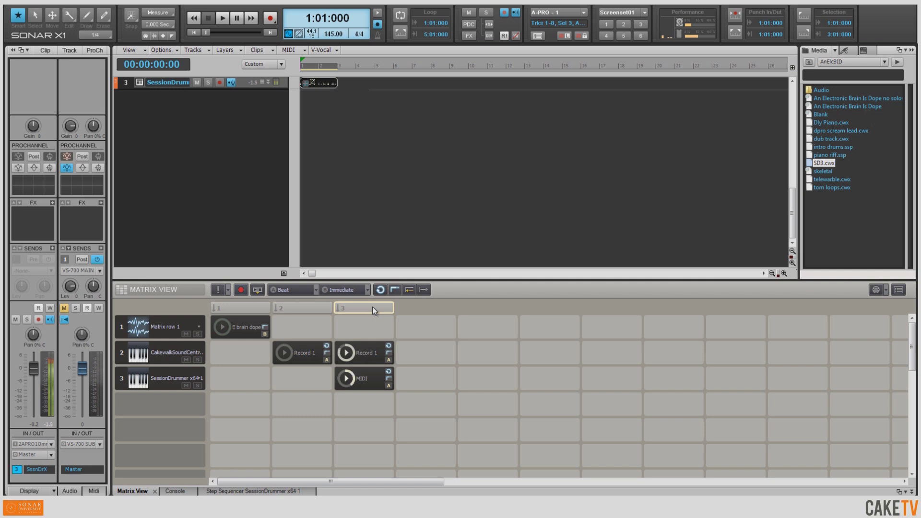
click(372, 307)
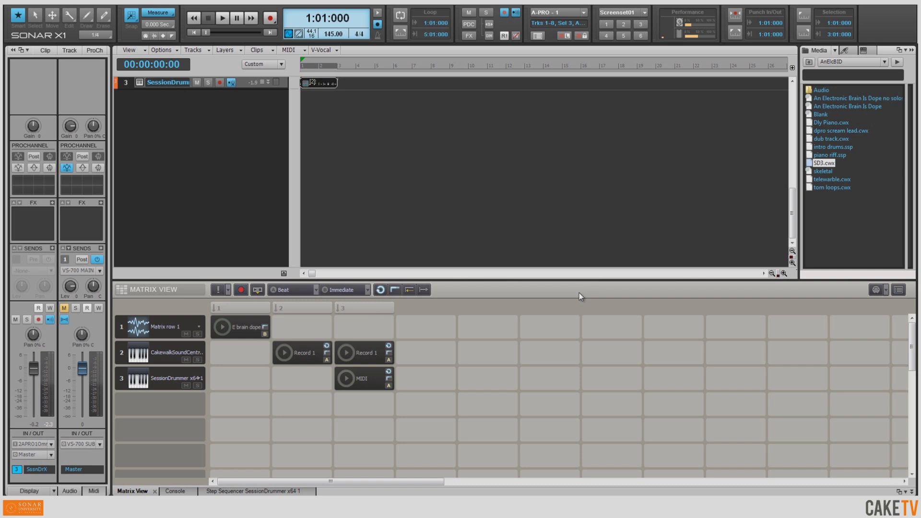
Audition the loops Bangin 6 (4), Bangin 9 (5) and Floor Ridin (6) from the Audio folder over Matrix column 3
double_click(819, 91)
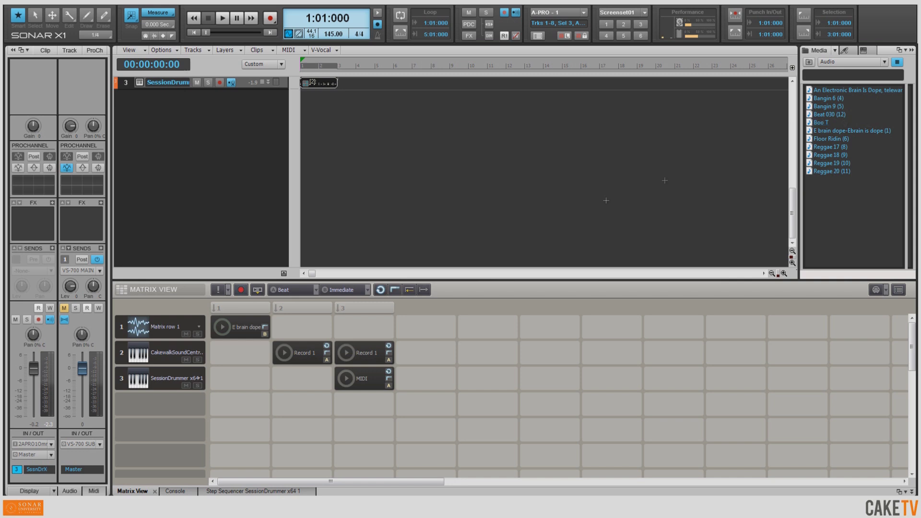
click(359, 308)
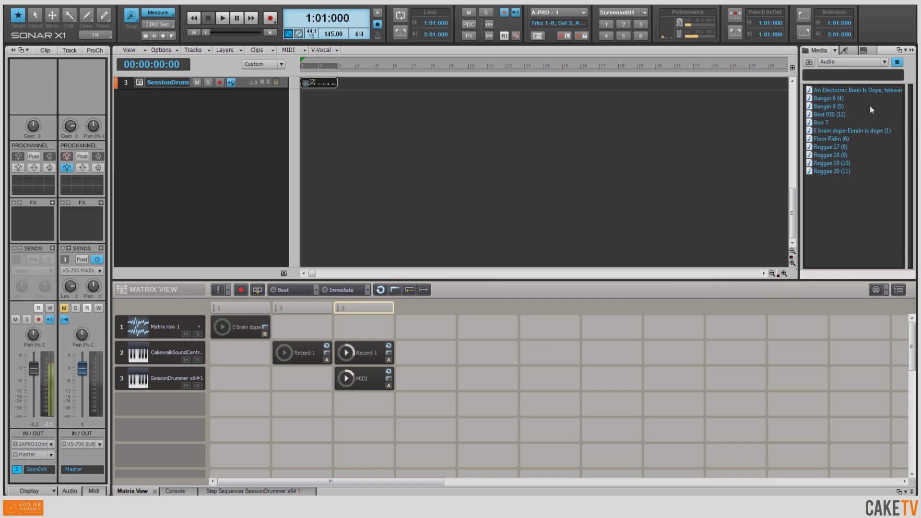
click(830, 100)
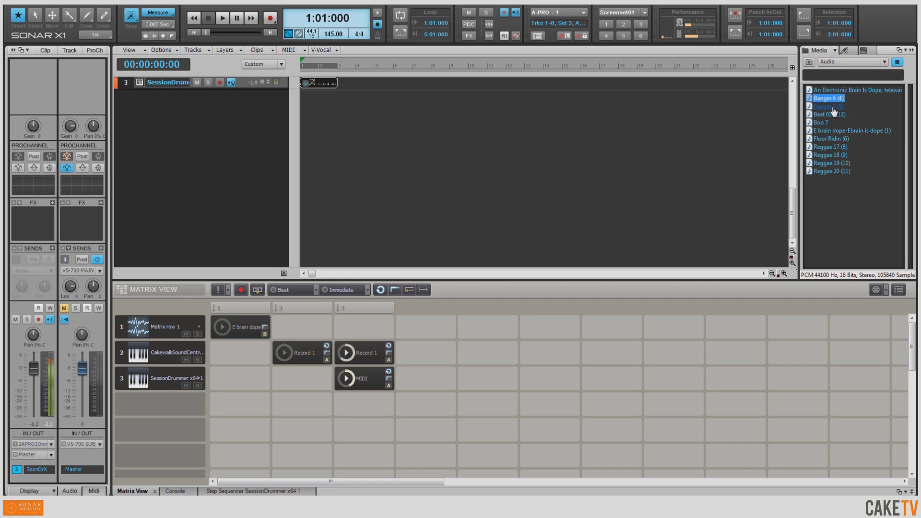
click(833, 106)
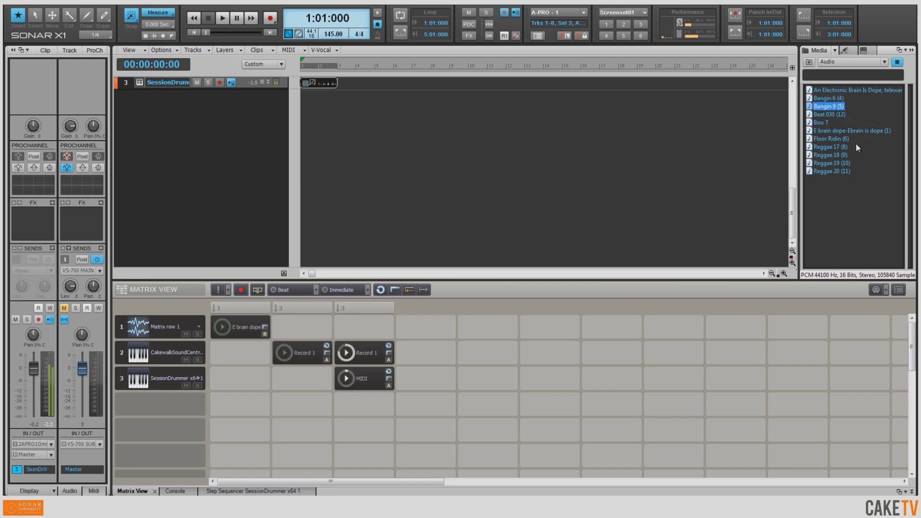
click(831, 139)
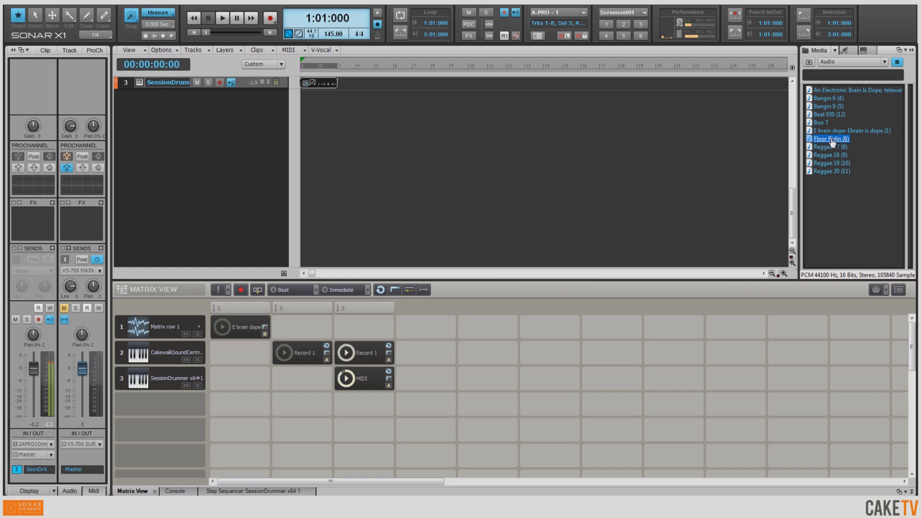
click(896, 61)
click(349, 304)
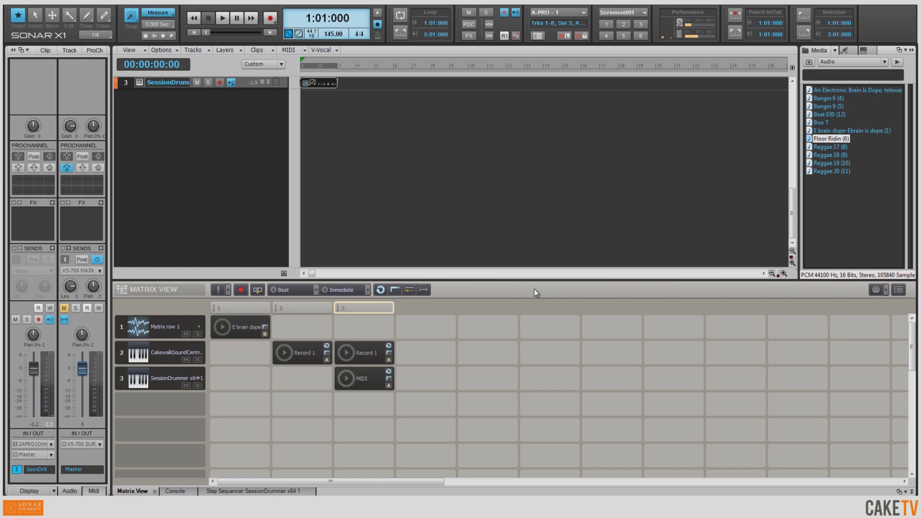
Duplicate Matrix column 3 three times to fill columns 4, 5 and 6
right_click(363, 308)
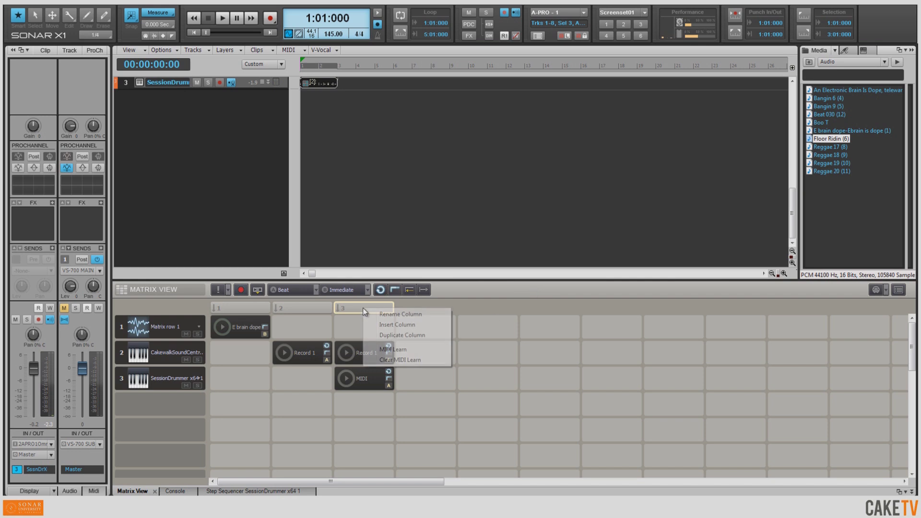
click(381, 336)
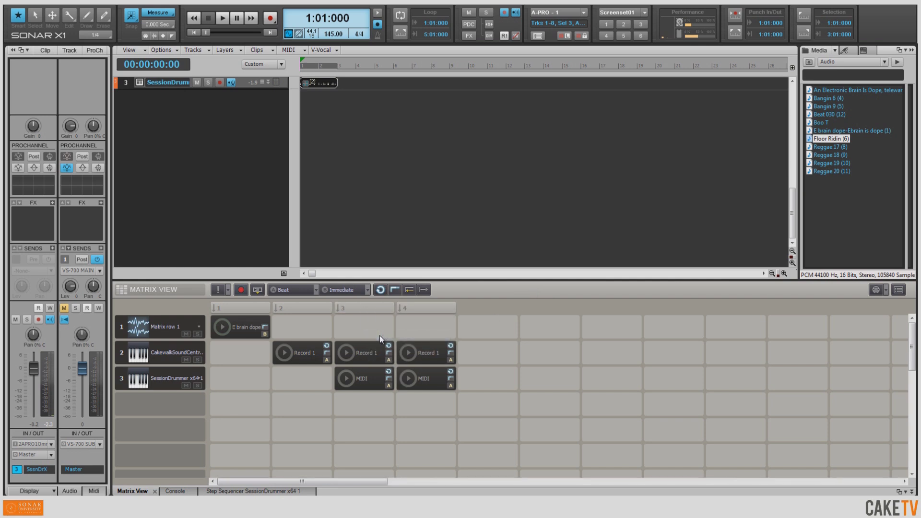
right_click(373, 305)
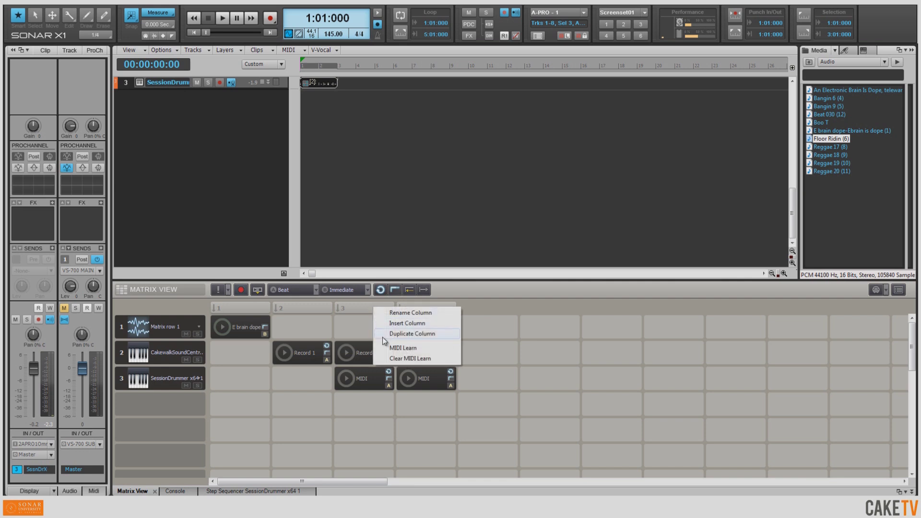
click(381, 333)
right_click(367, 307)
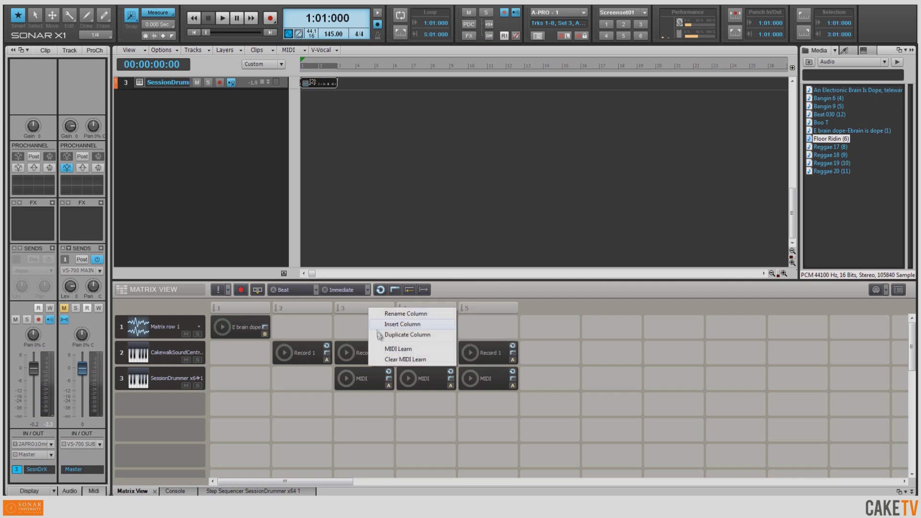
click(378, 332)
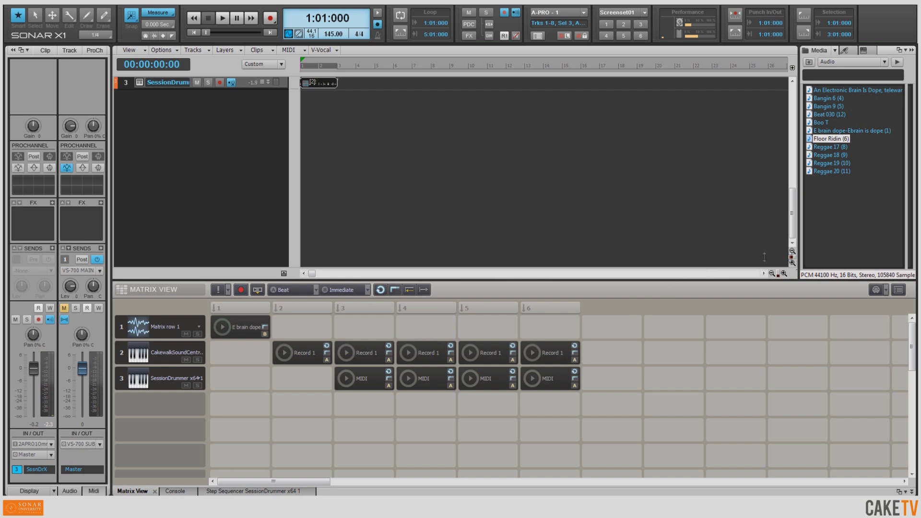
Place Bangin 6 (4), Bangin 9 (5) and Floor Ridin (6) in Matrix row 4, in columns 4, 5 and 6 respectively
drag(831, 99, 429, 408)
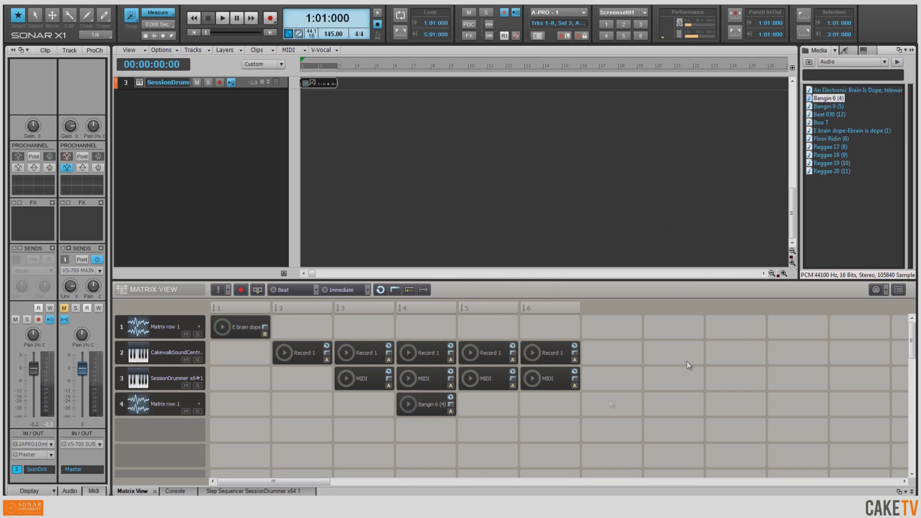
drag(829, 106, 488, 406)
drag(829, 139, 543, 405)
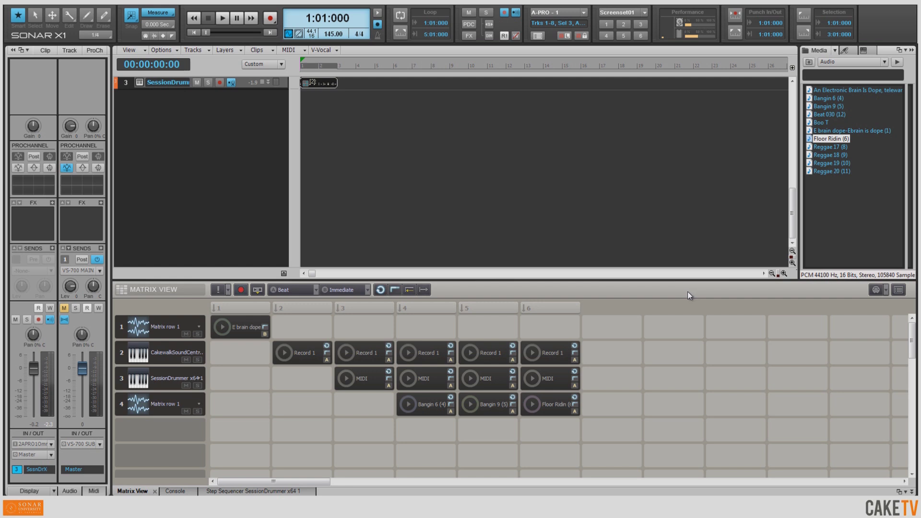
Audition Matrix columns 4, 5 and 6 one after another
click(441, 307)
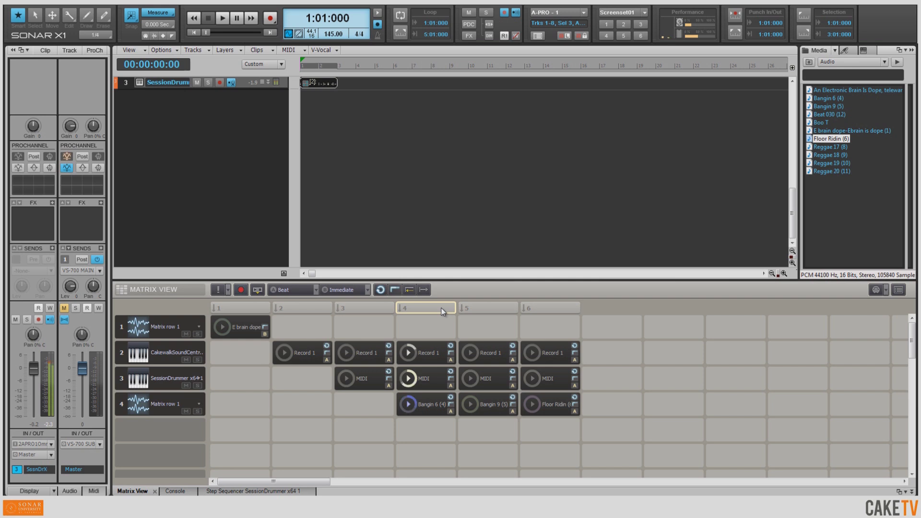
click(489, 306)
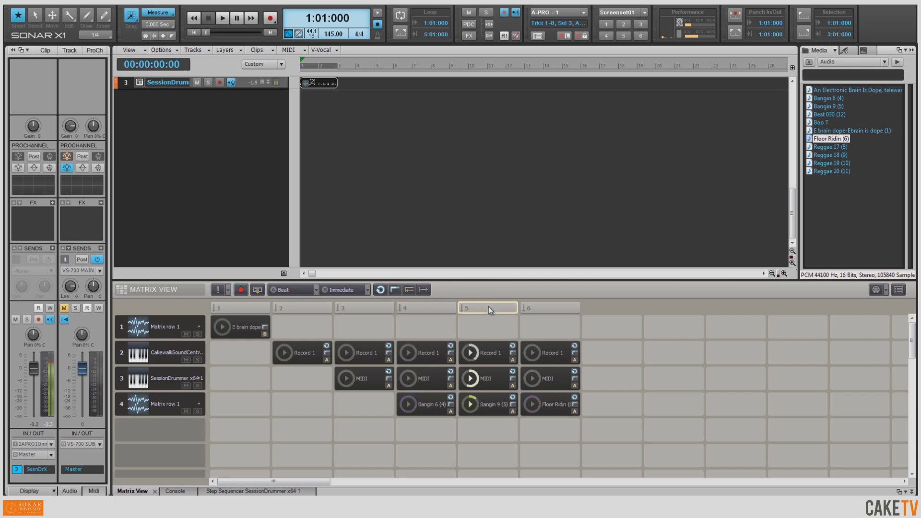
click(551, 308)
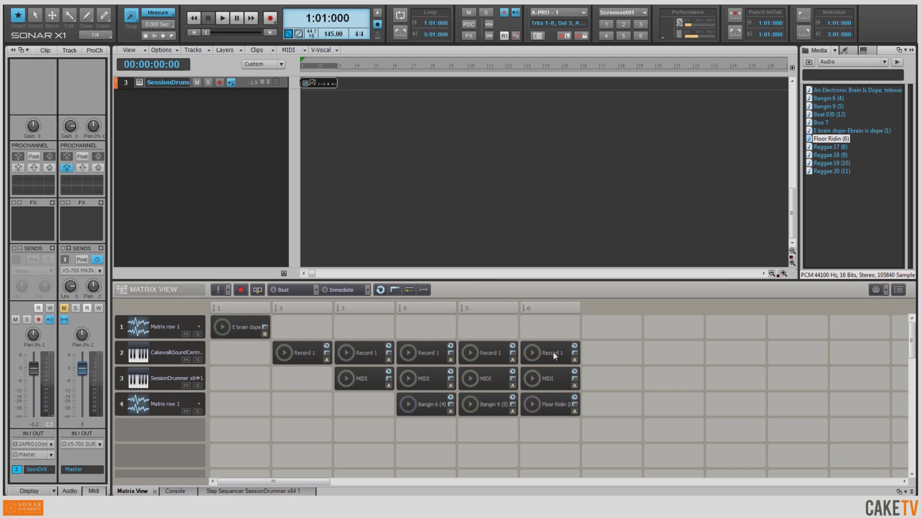
Copy Record 1 across row 2 into columns 7 to 10, and place the loops Reggae 17 (8) through Reggae 20 (11) in row 1 above
drag(554, 352, 796, 355)
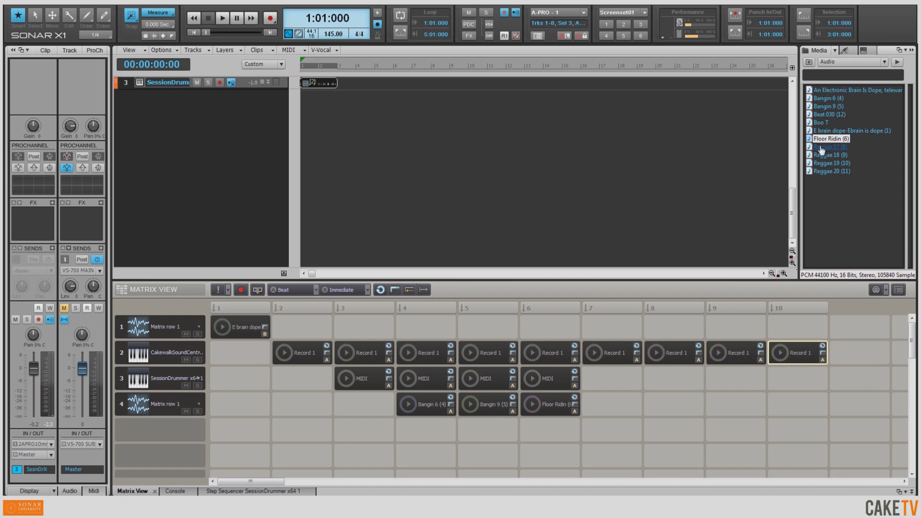
drag(822, 148, 608, 333)
drag(831, 155, 668, 338)
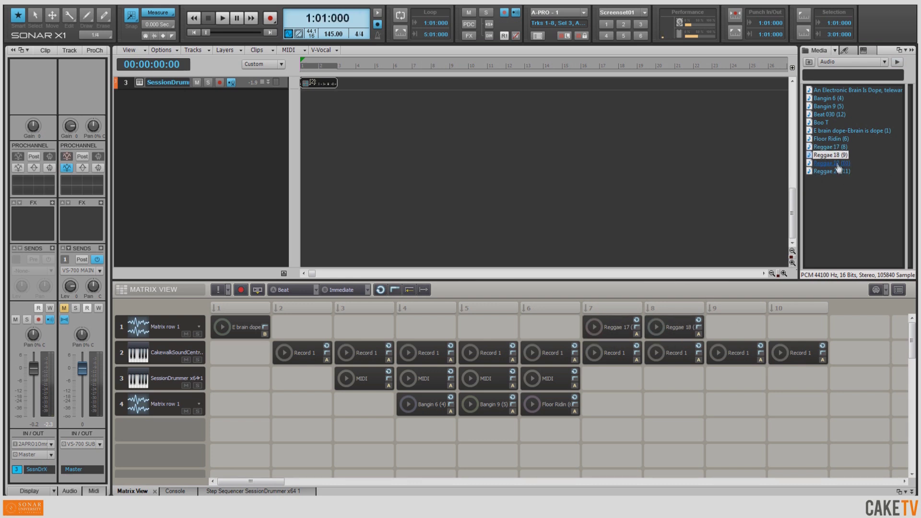
drag(831, 163, 738, 339)
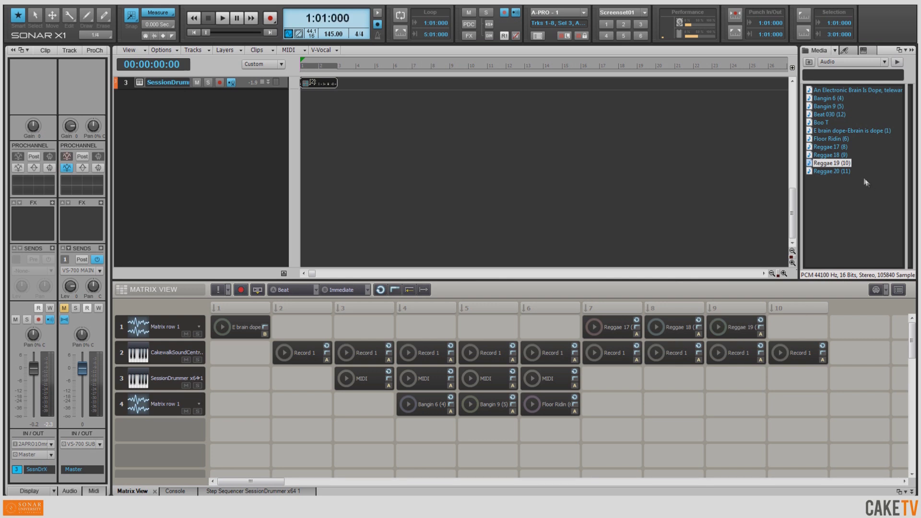
drag(840, 175, 784, 330)
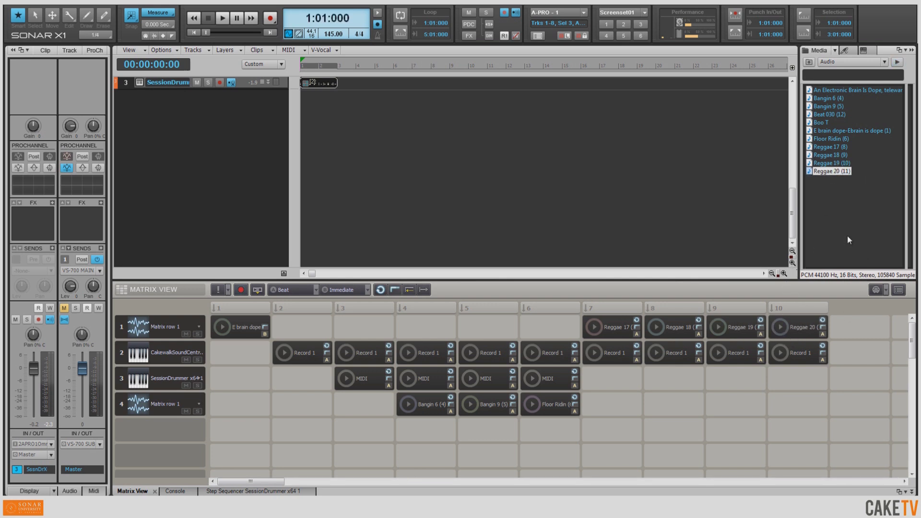
Add the dub track.cwx track template from the AnElcBID folder, open its VX64_VocalStrip effect and check the delay time
click(809, 62)
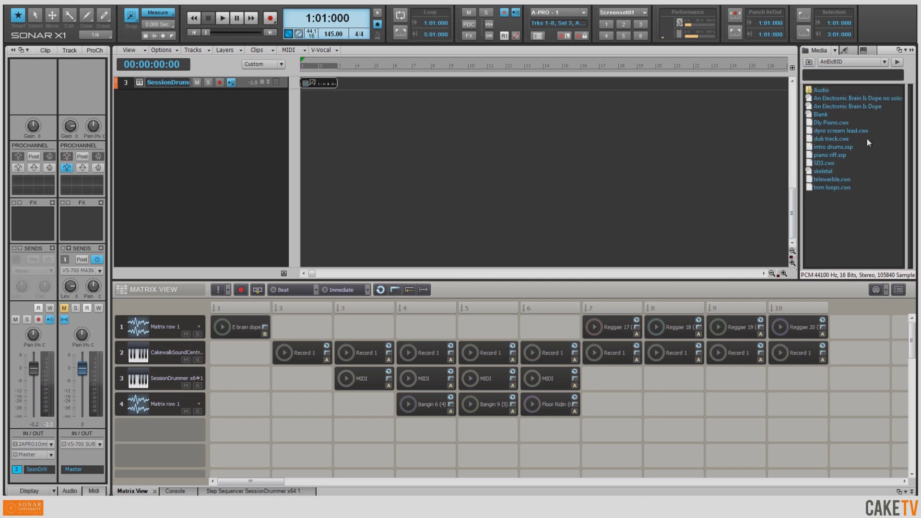
drag(830, 143, 210, 126)
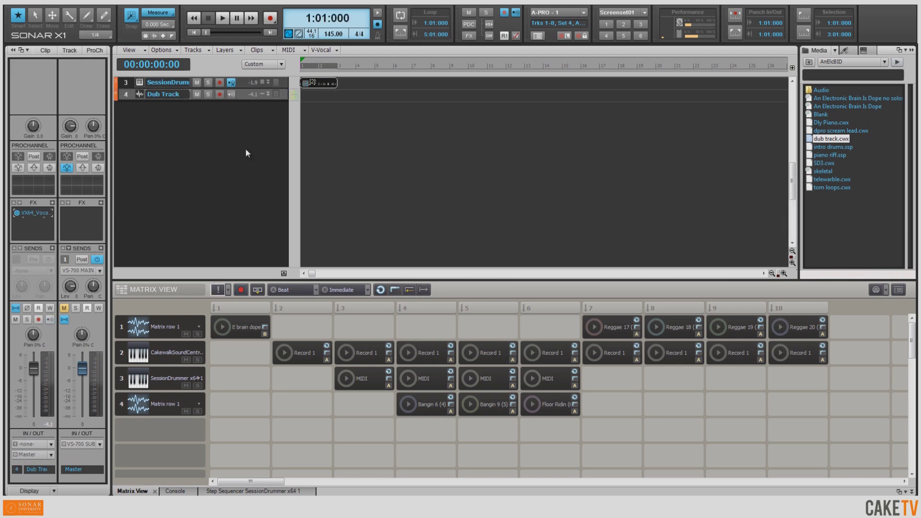
double_click(30, 214)
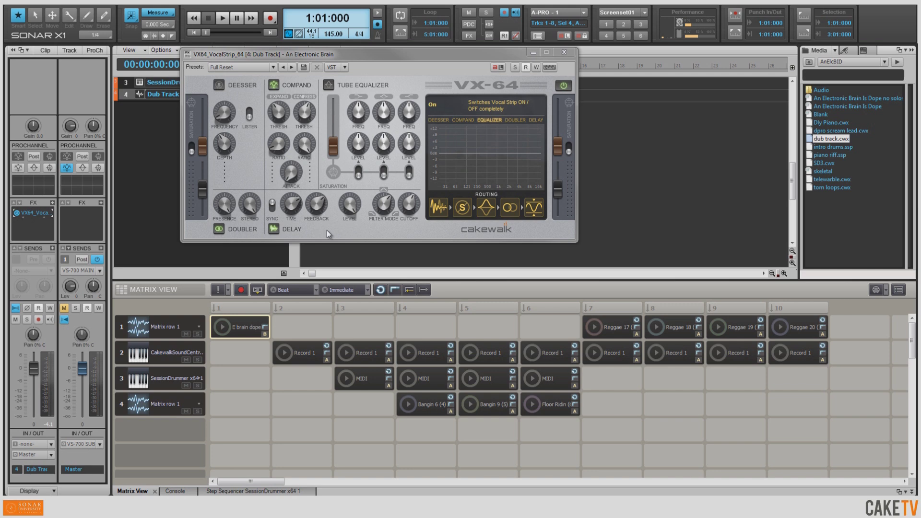
click(290, 207)
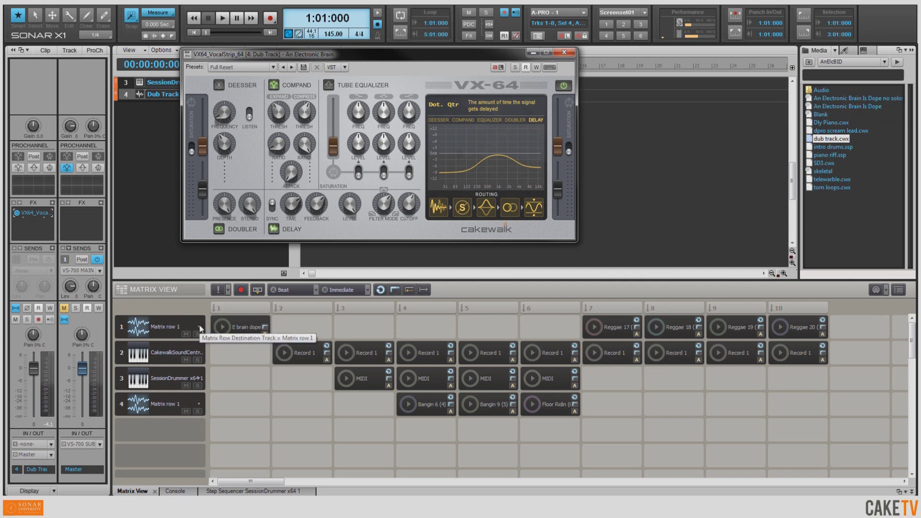
Route Matrix row 1 to the Dub Track and audition its E brain dope cell in column 1
click(200, 328)
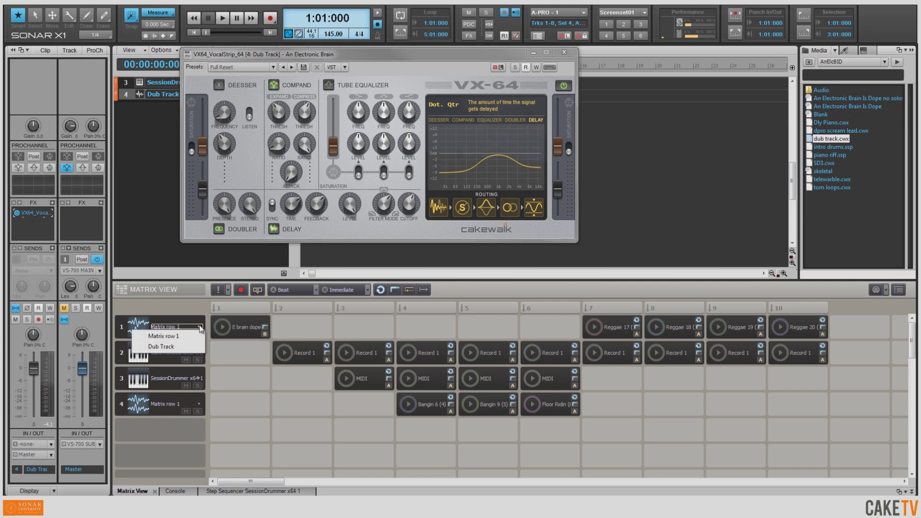
click(161, 347)
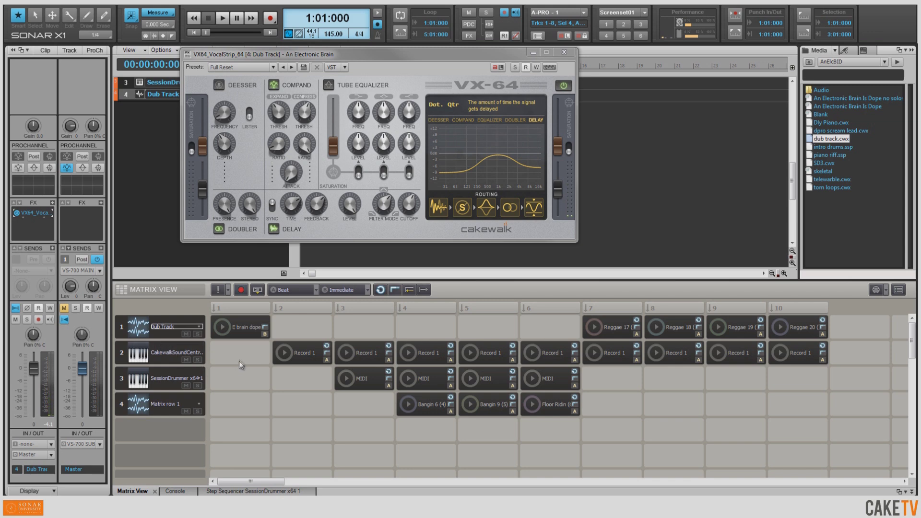
click(240, 326)
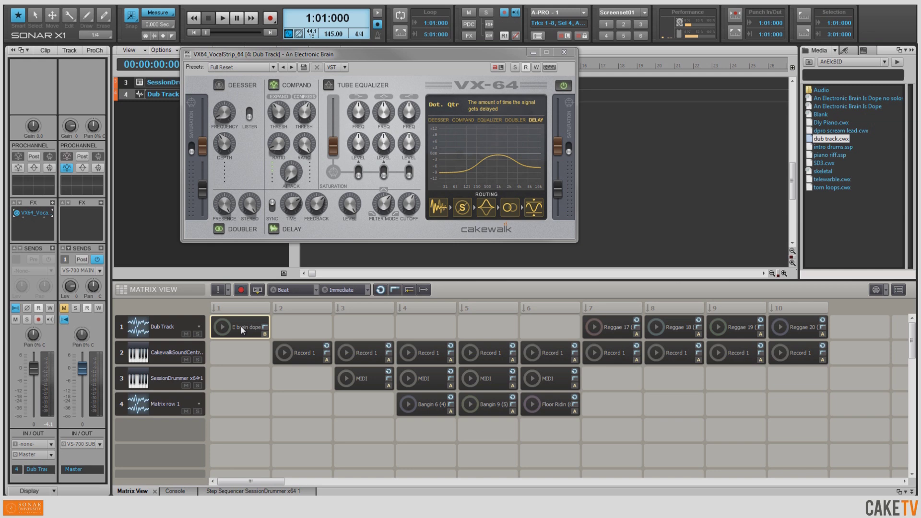
Audition Matrix columns 7 to 10 one after another through the dub delay, and close the VX64_VocalStrip window
click(613, 312)
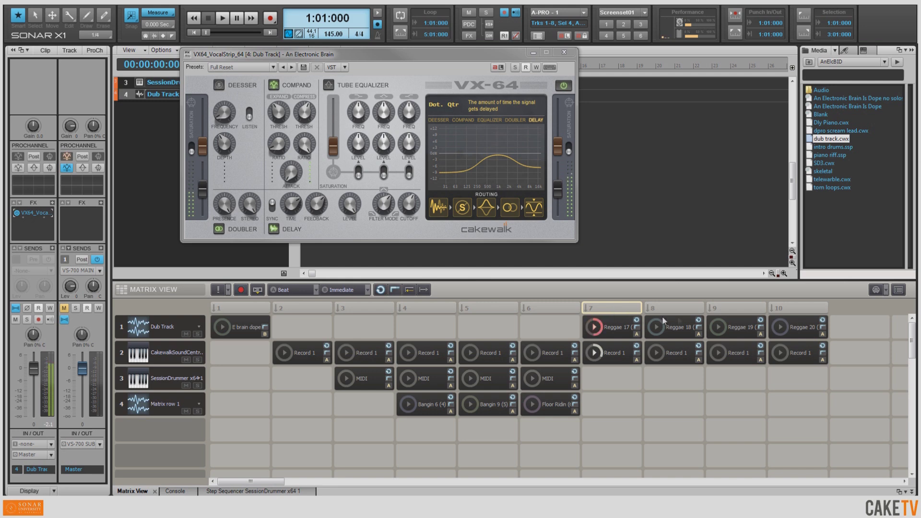
click(686, 310)
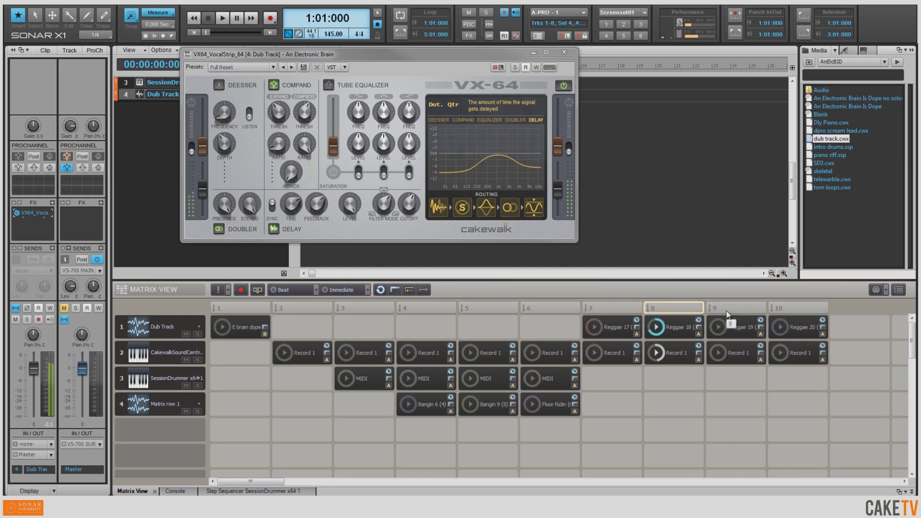
click(744, 312)
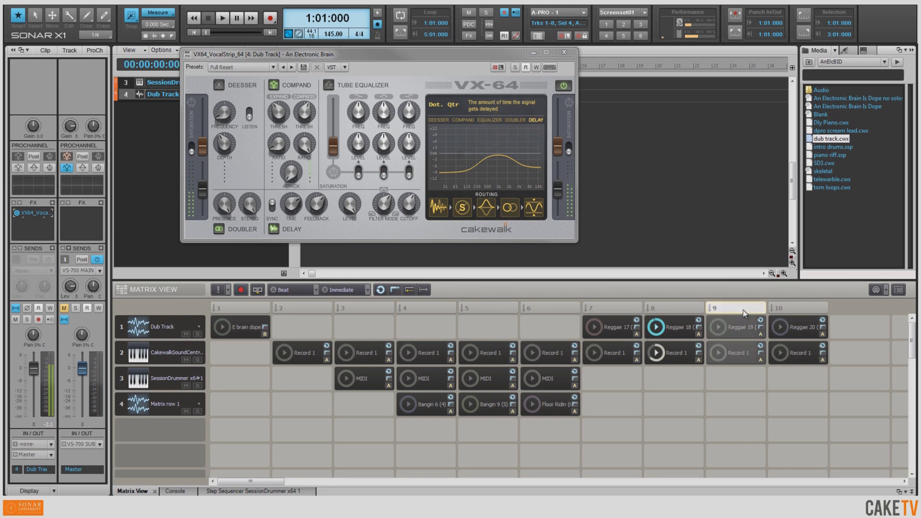
click(797, 310)
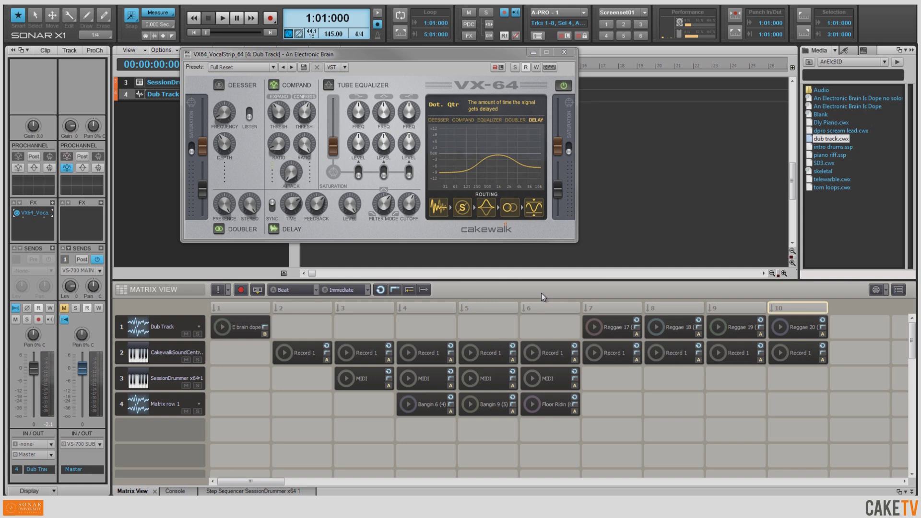
click(564, 51)
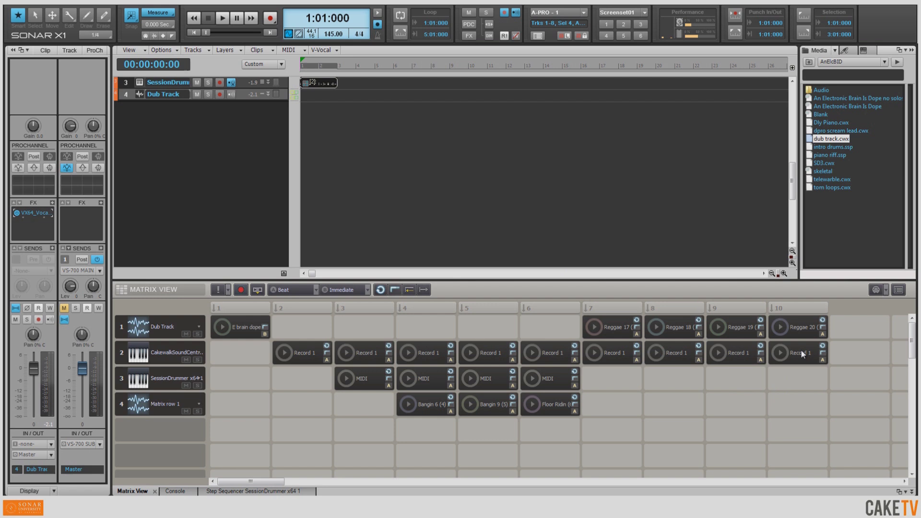
Copy Record 1 in row 2 into columns 11 and 12, and place Beat 030 (12) and Boo T in row 4 of those columns
drag(801, 350, 898, 353)
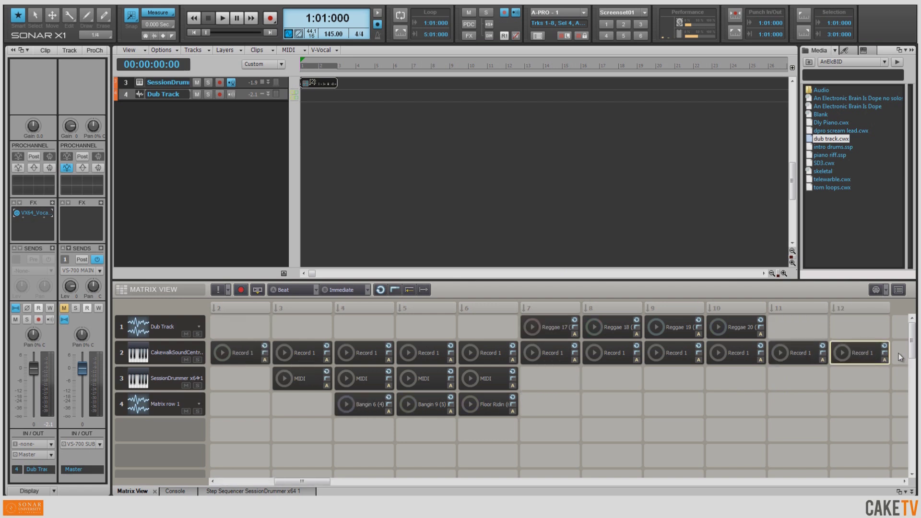
click(809, 92)
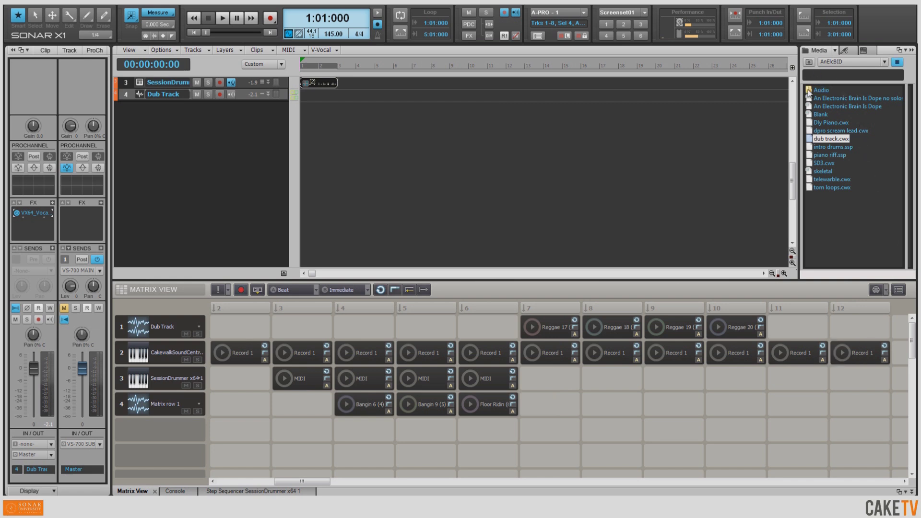
double_click(809, 92)
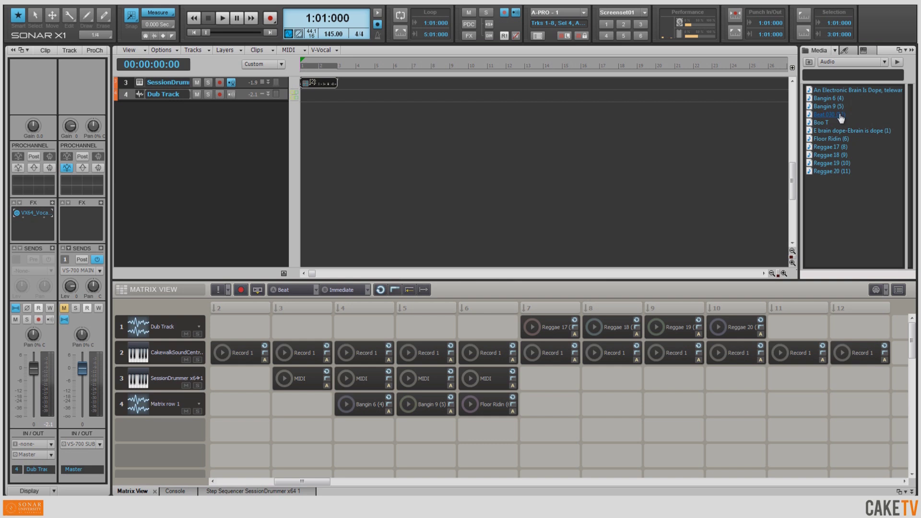
drag(839, 115, 829, 138)
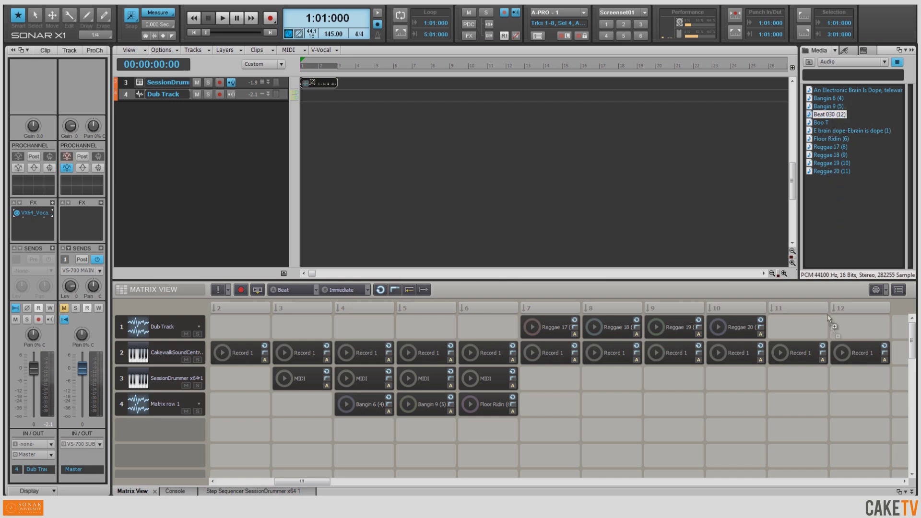
drag(827, 314, 796, 408)
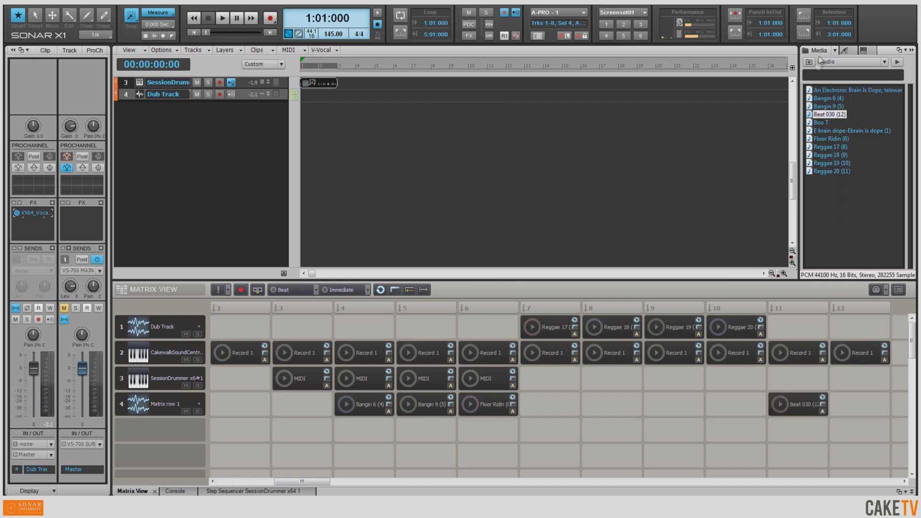
drag(821, 122, 859, 405)
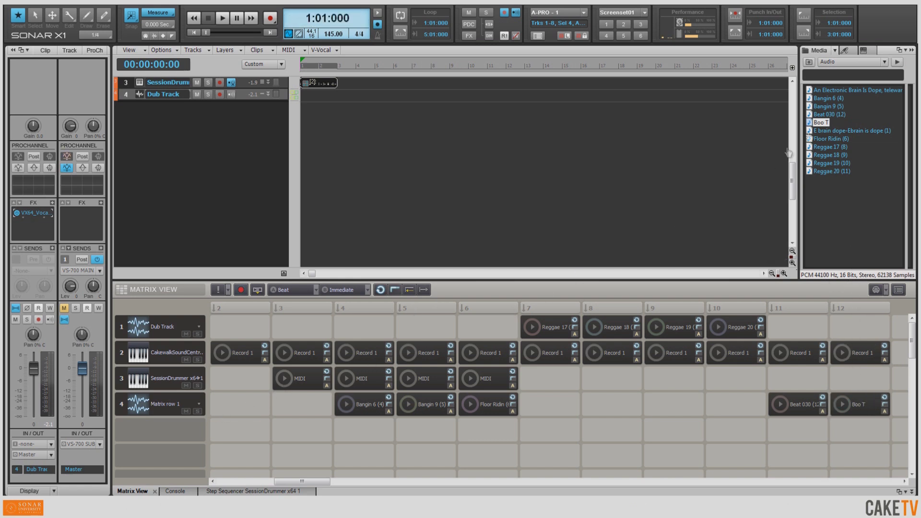
Add the tom loops.cwx track template from the AnElcBID folder, show its ProChannel and route Matrix row 4 to Tom Loops
click(809, 64)
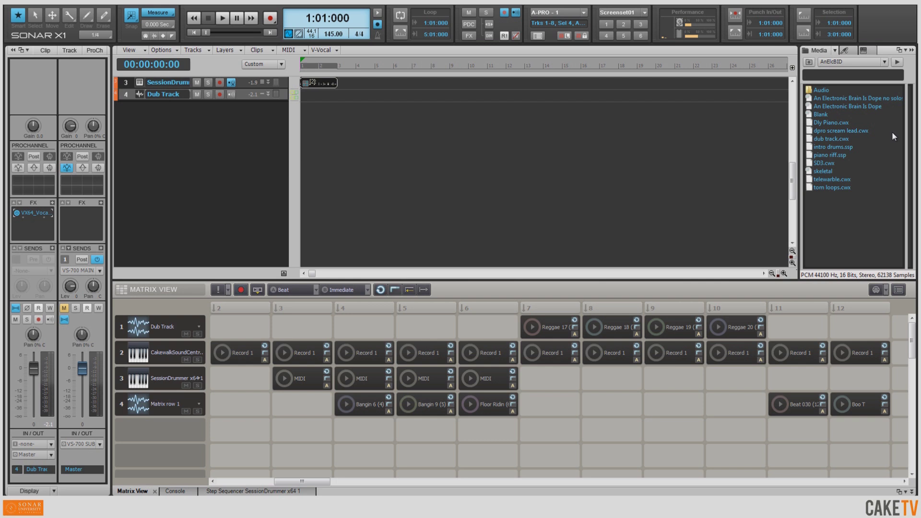
drag(832, 187, 177, 153)
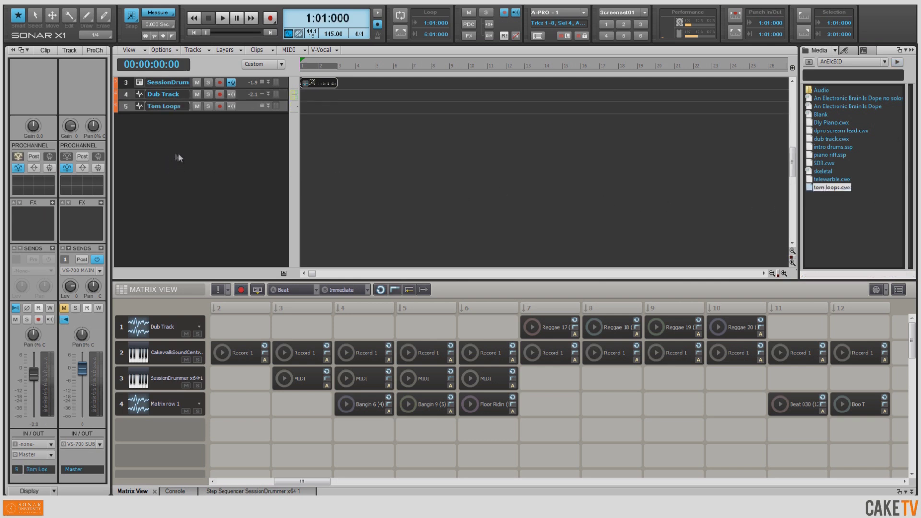
click(94, 51)
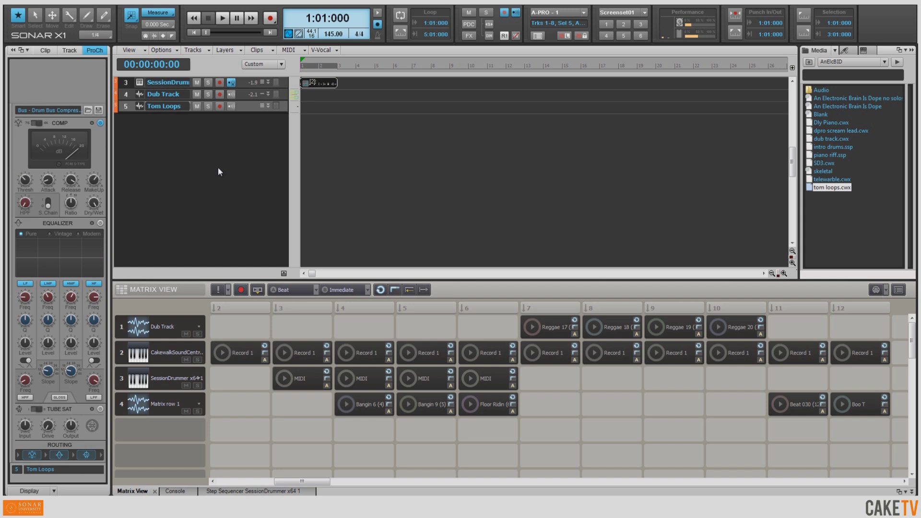
click(199, 404)
click(186, 435)
Start MIDI Learn for the E brain dope cell in column 1 of row 1
scroll(631, 436, left, 1)
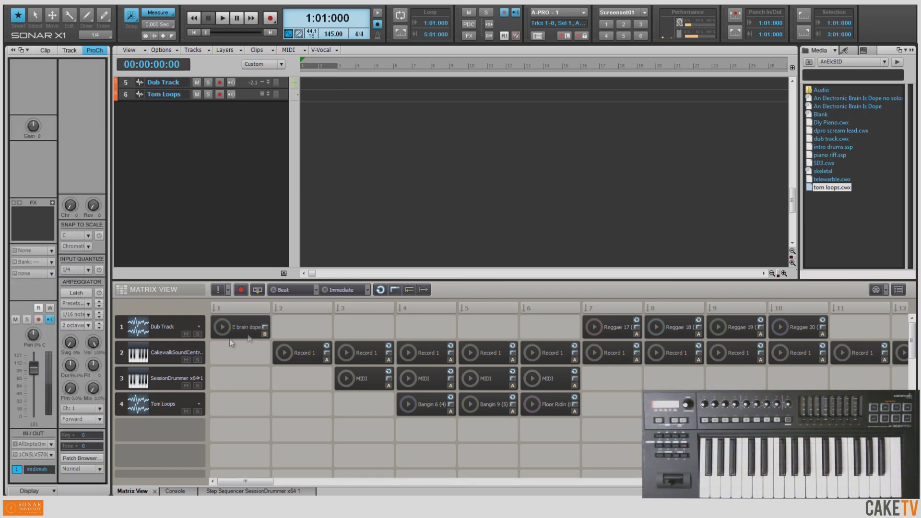
right_click(243, 331)
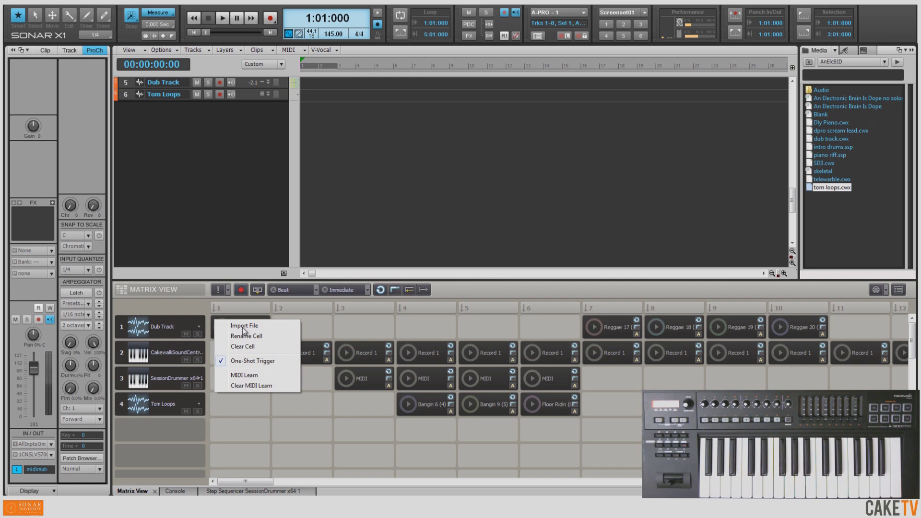
click(256, 378)
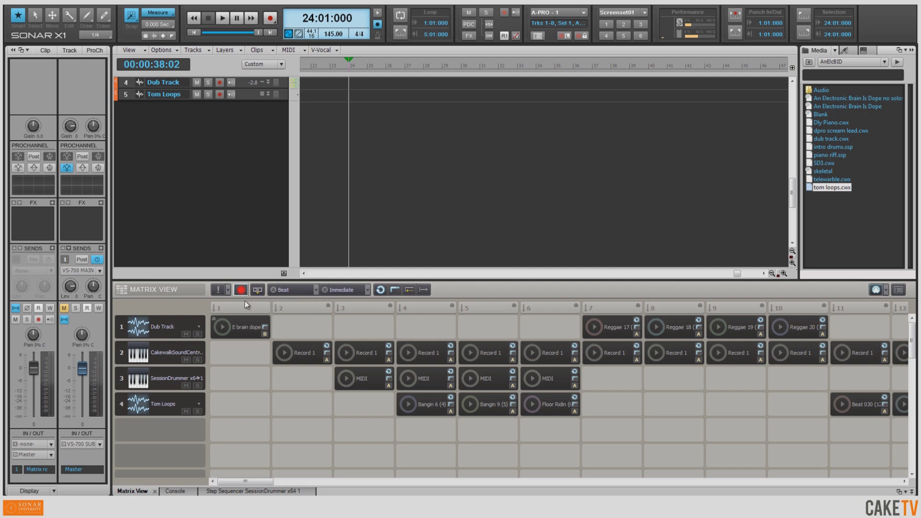
Turn on Follow Transport for the Matrix View and trigger column 2 to queue its Record 1 cell
click(257, 289)
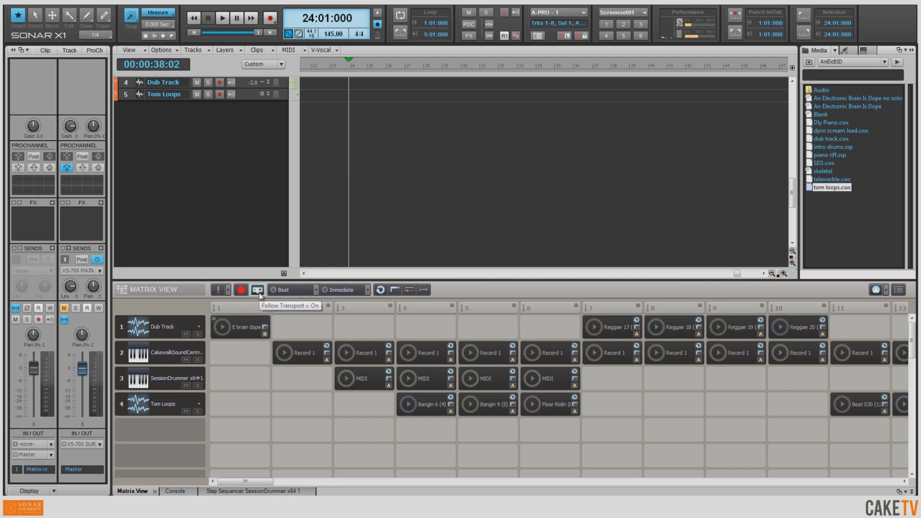
click(310, 307)
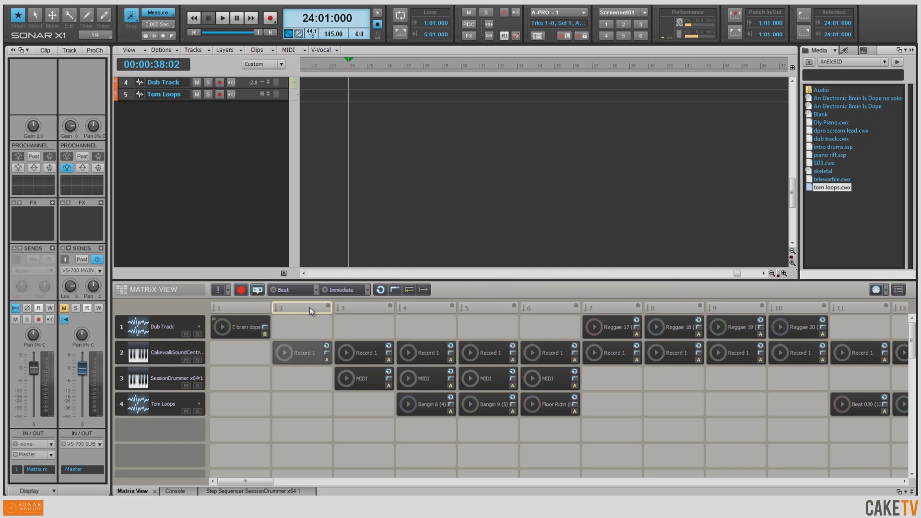
Insert a new MIDI track below Tom Loops and name it midimute
right_click(214, 165)
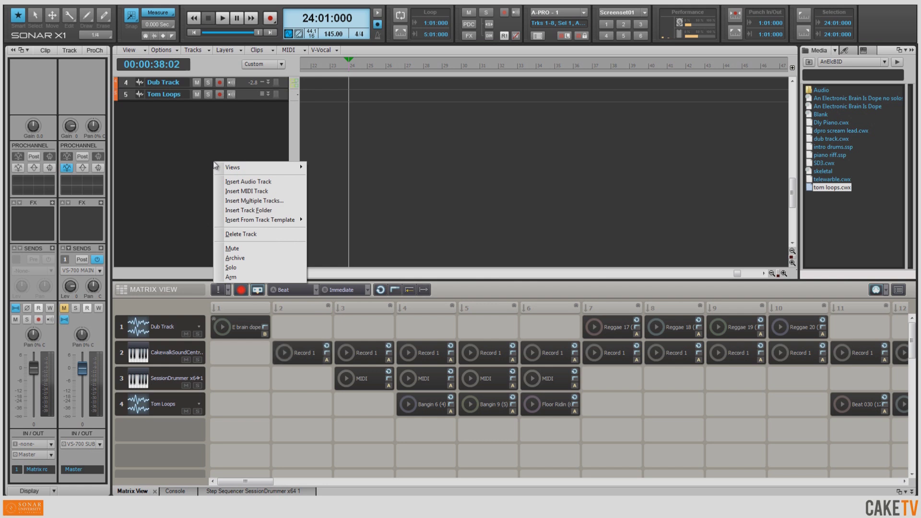
click(233, 191)
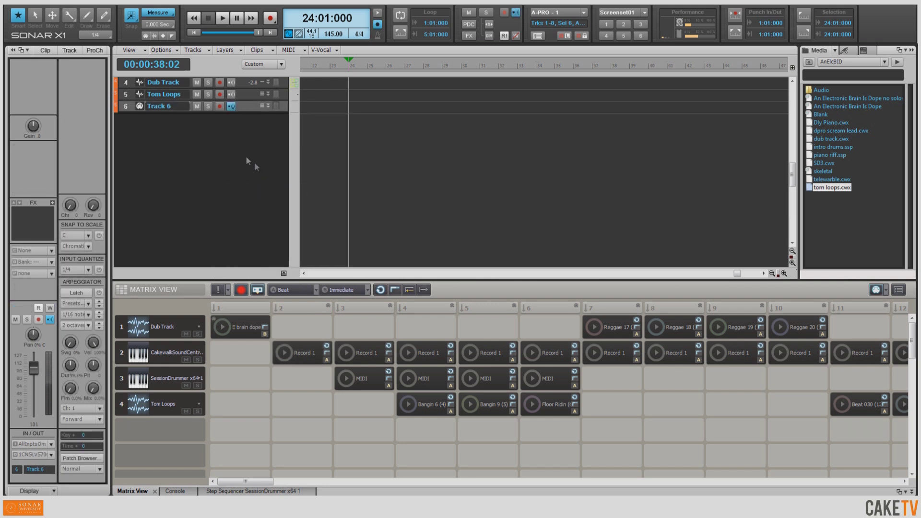
double_click(179, 106)
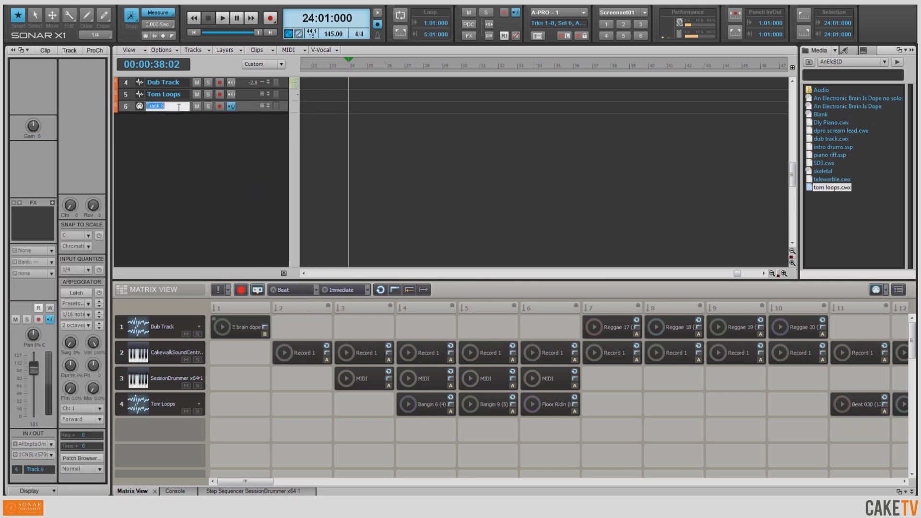
text(midimute)
key(Return)
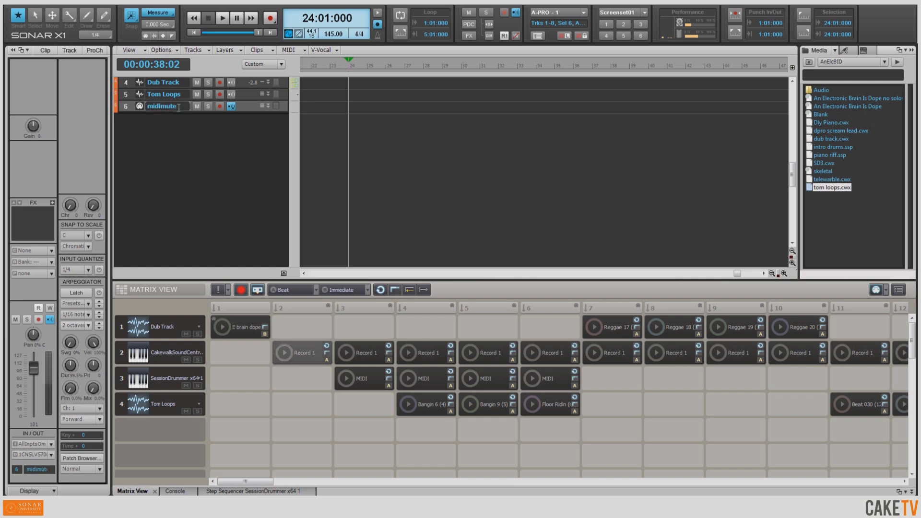
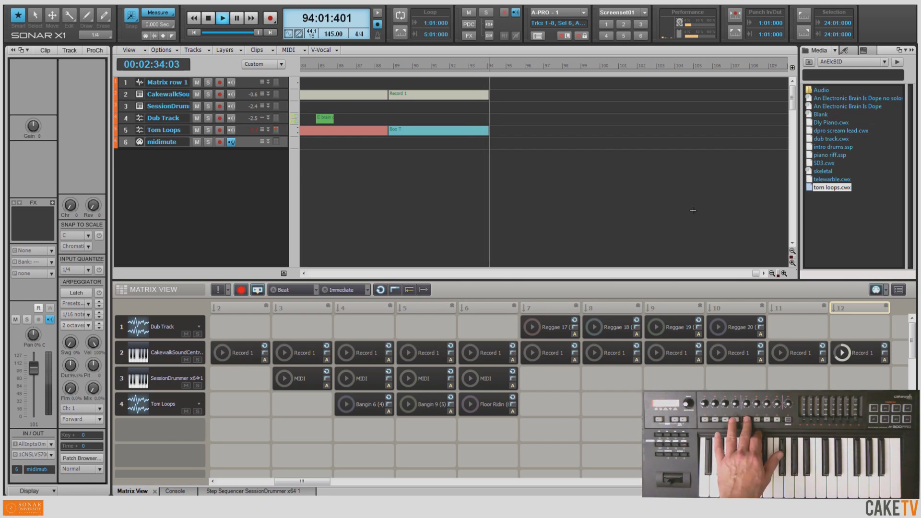
Stop the transport to end the recording of the Matrix performance into the tracks
key(space)
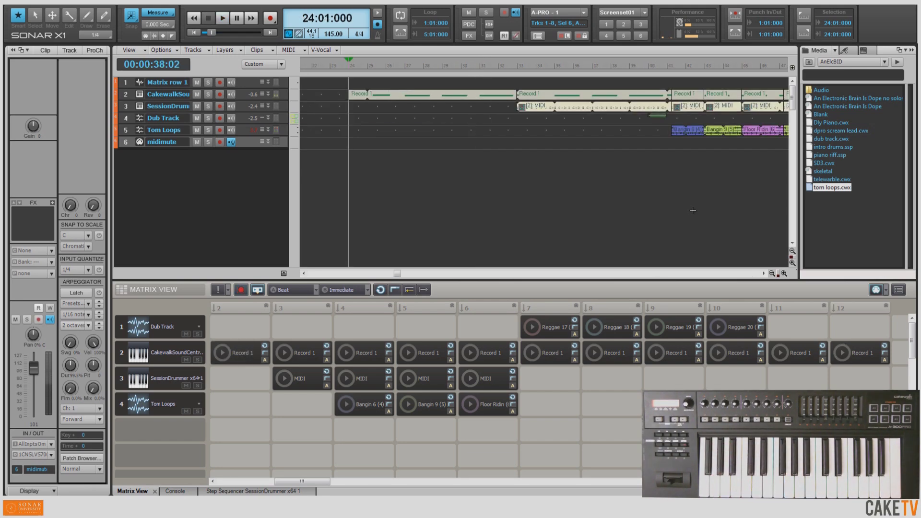